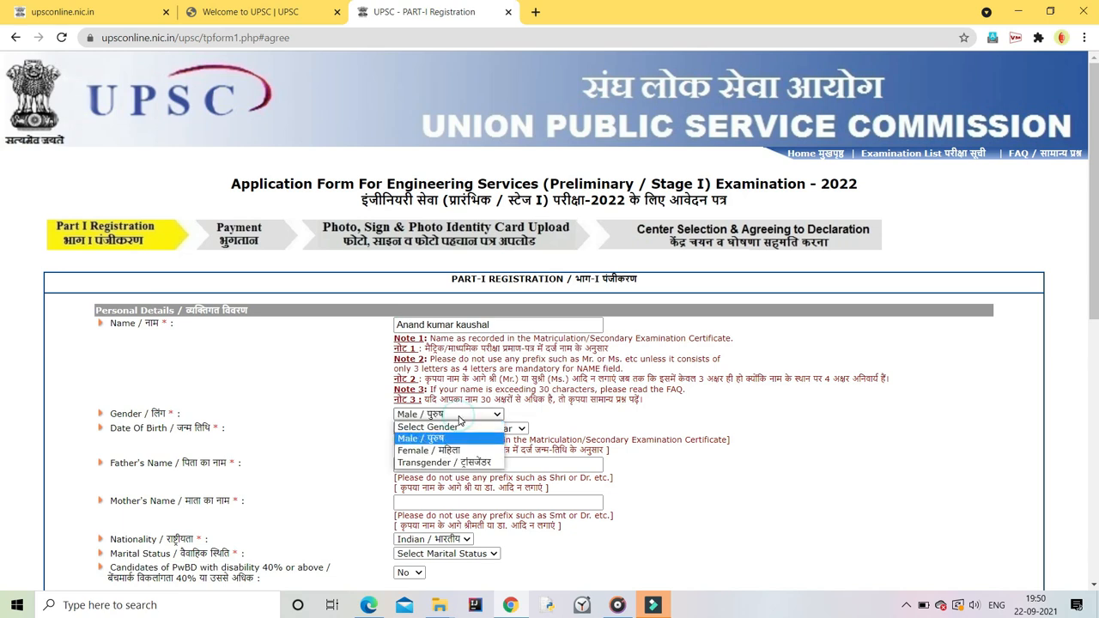
click(410, 428)
key(Down)
key(Down)
key(Down)
key(Down)
key(Down)
key(Down)
key(Down)
key(Down)
key(Down)
key(Down)
key(Down)
key(Down)
key(Down)
key(Down)
key(Down)
key(Down)
key(Down)
key(Down)
key(Down)
key(Down)
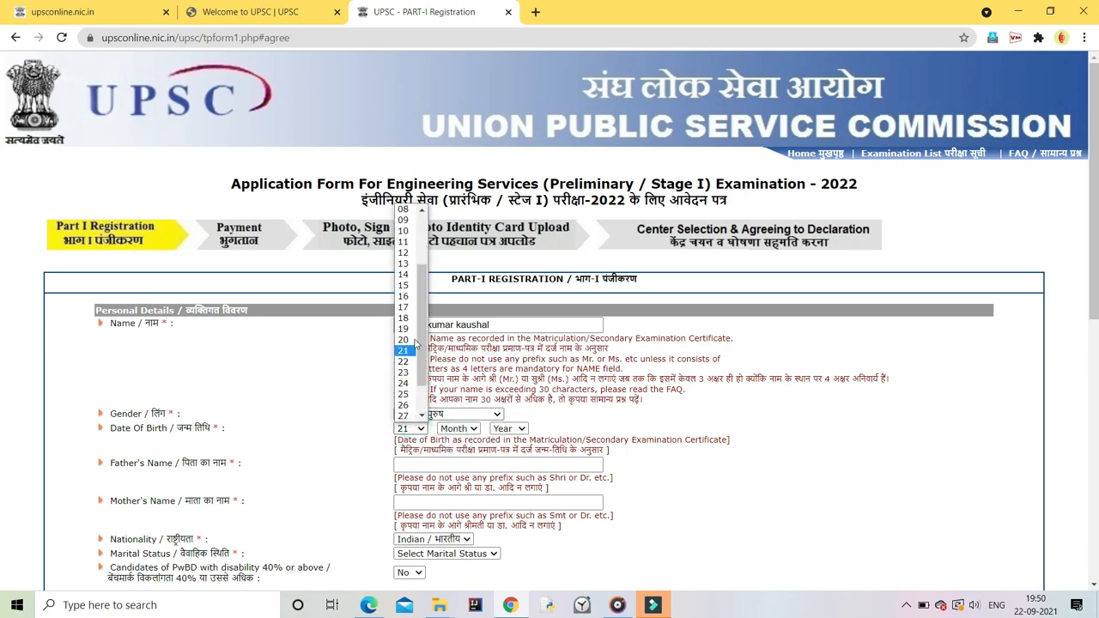
click(404, 383)
click(458, 428)
click(461, 560)
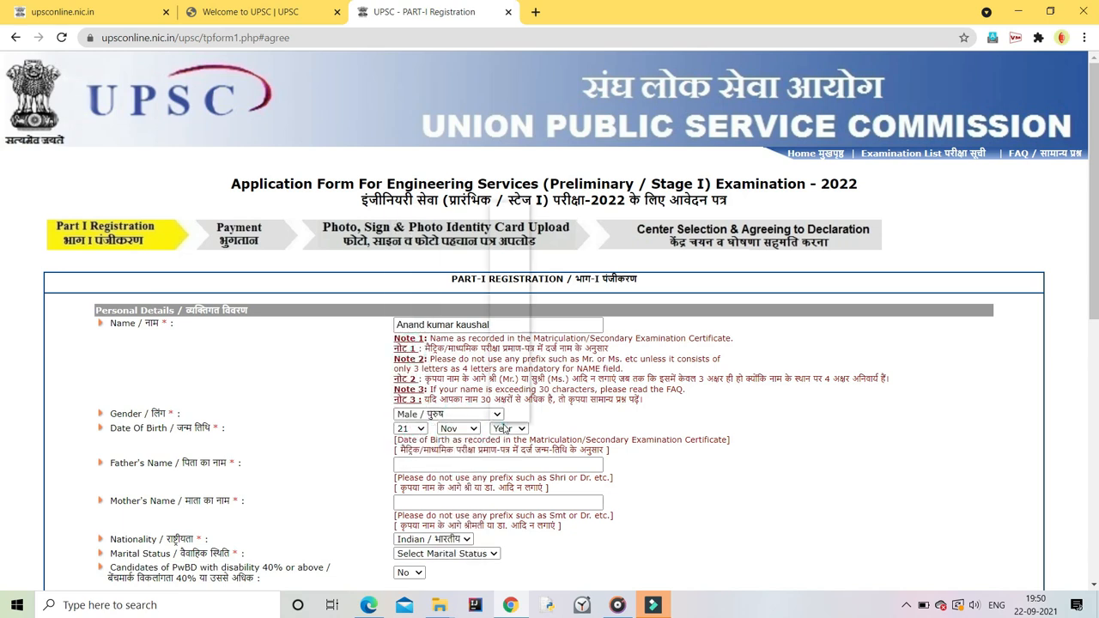
click(509, 427)
click(506, 383)
Step: Enter the father's full name and the mother's full name
click(425, 463)
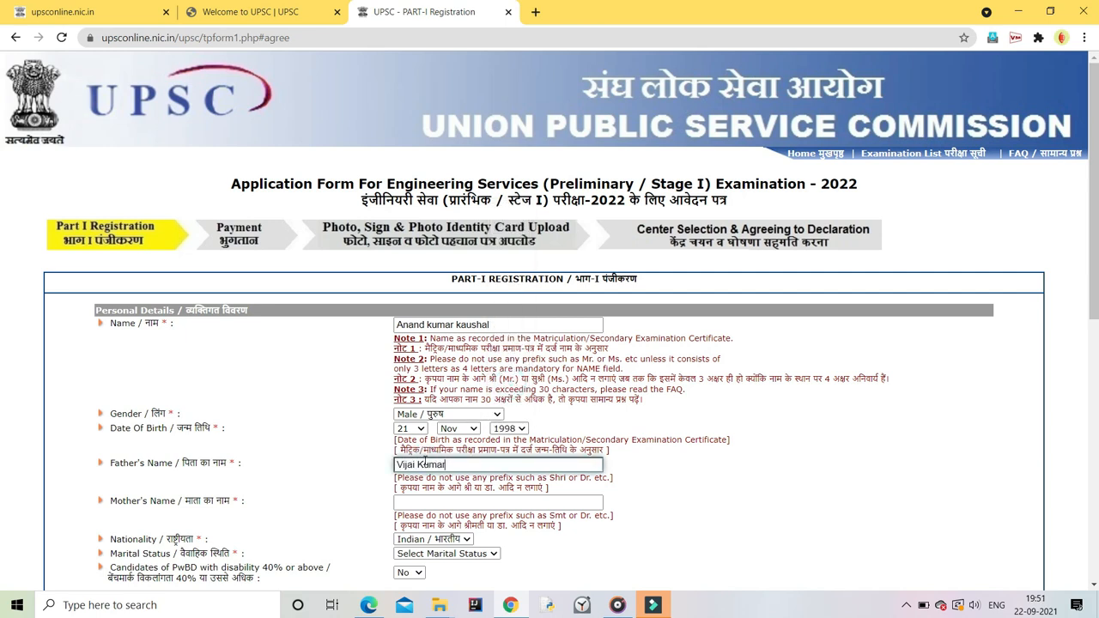
click(417, 501)
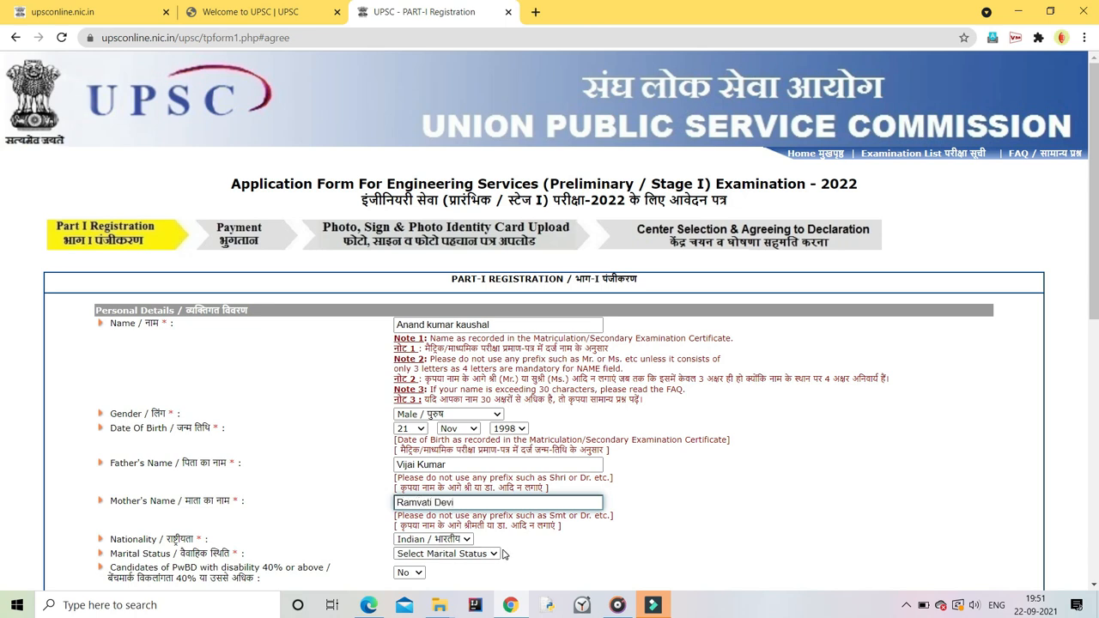
scroll(417, 502, down, 1)
Step: Set marital status to Unmarried and keep PwBD as No
click(470, 483)
click(448, 509)
click(417, 504)
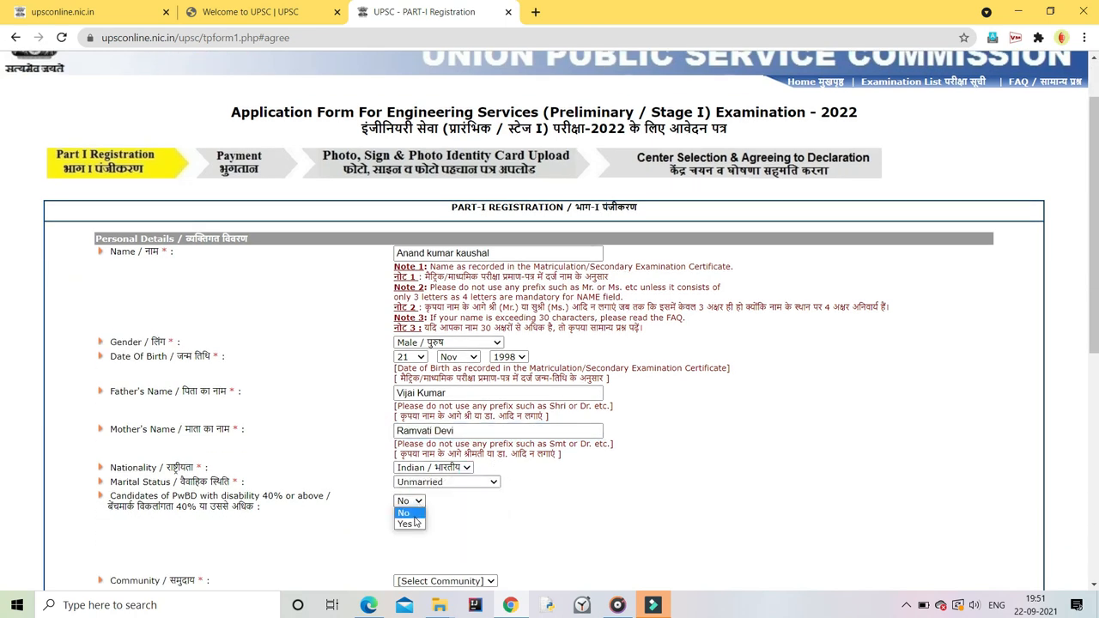
click(413, 515)
scroll(417, 515, down, 3)
Step: Set community to OBC with Creamy Layer answered No
click(445, 366)
click(412, 400)
click(444, 366)
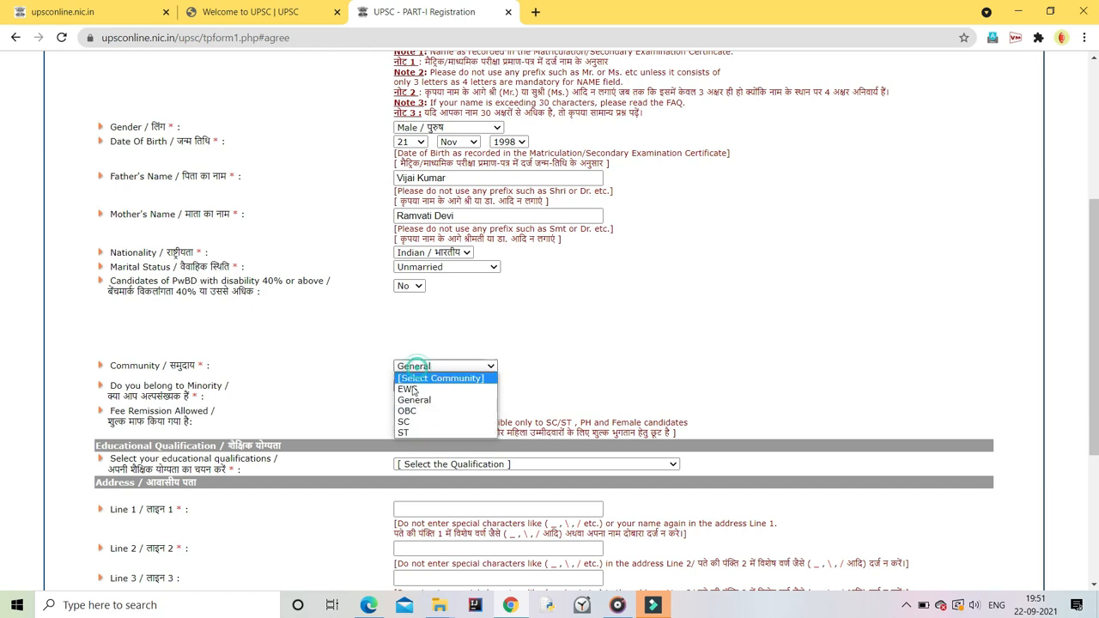
click(413, 412)
click(485, 385)
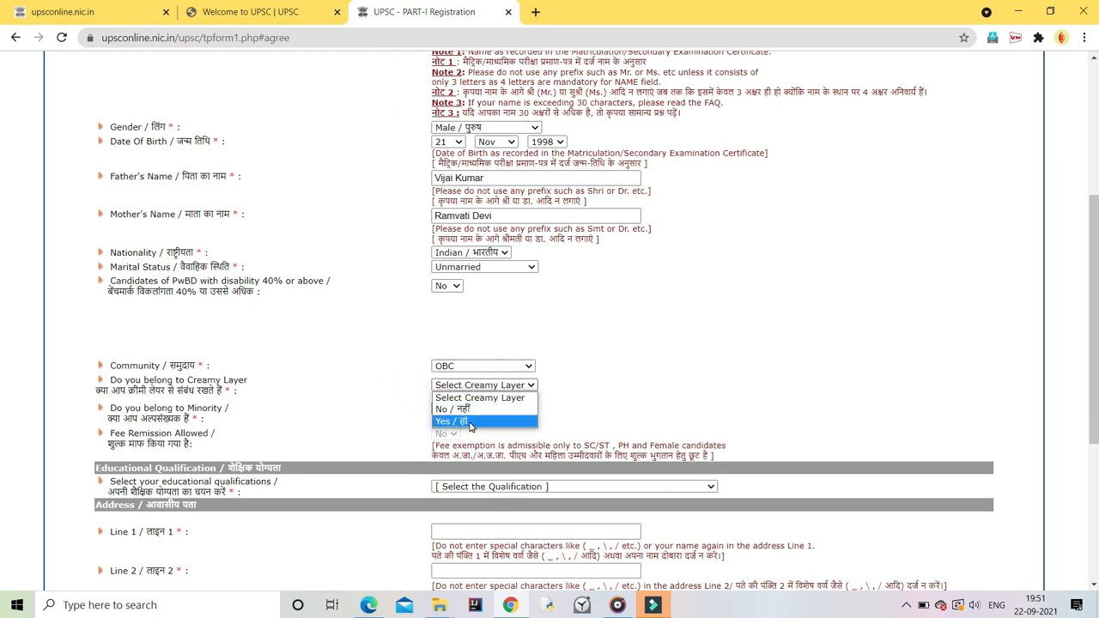
click(466, 420)
click(484, 379)
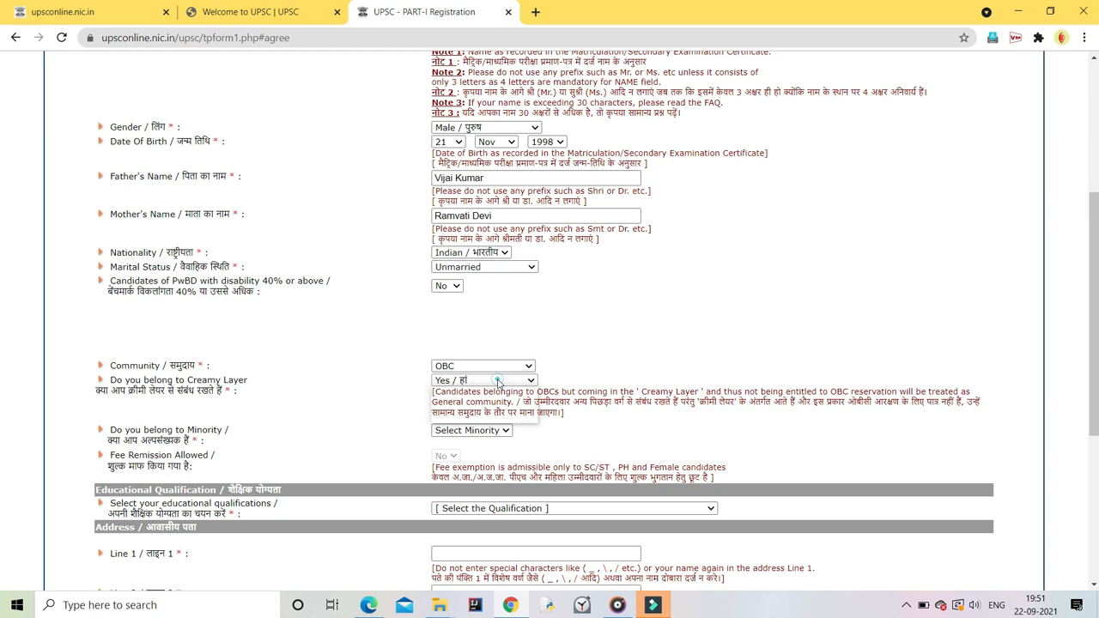
click(466, 400)
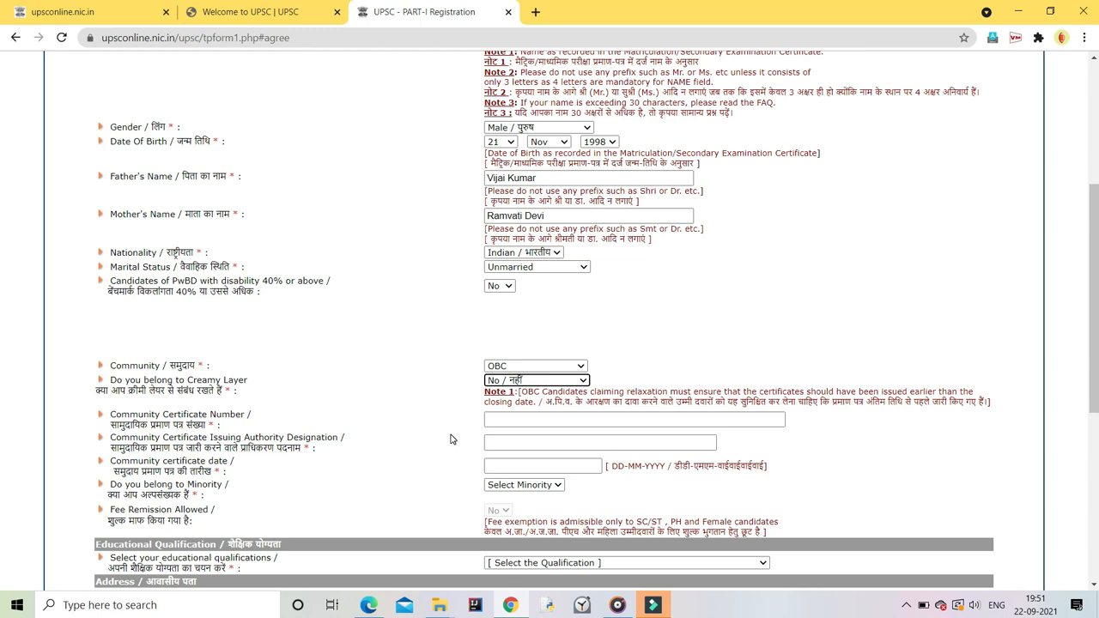
Step: Enter the community certificate number and SDM as the issuing authority
click(523, 418)
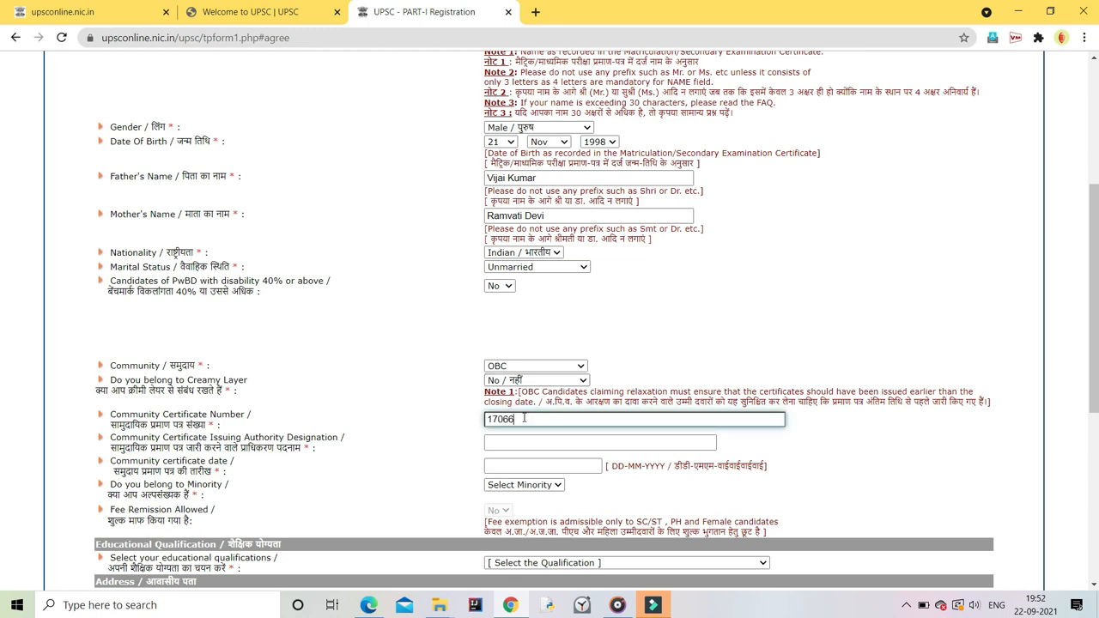
click(520, 439)
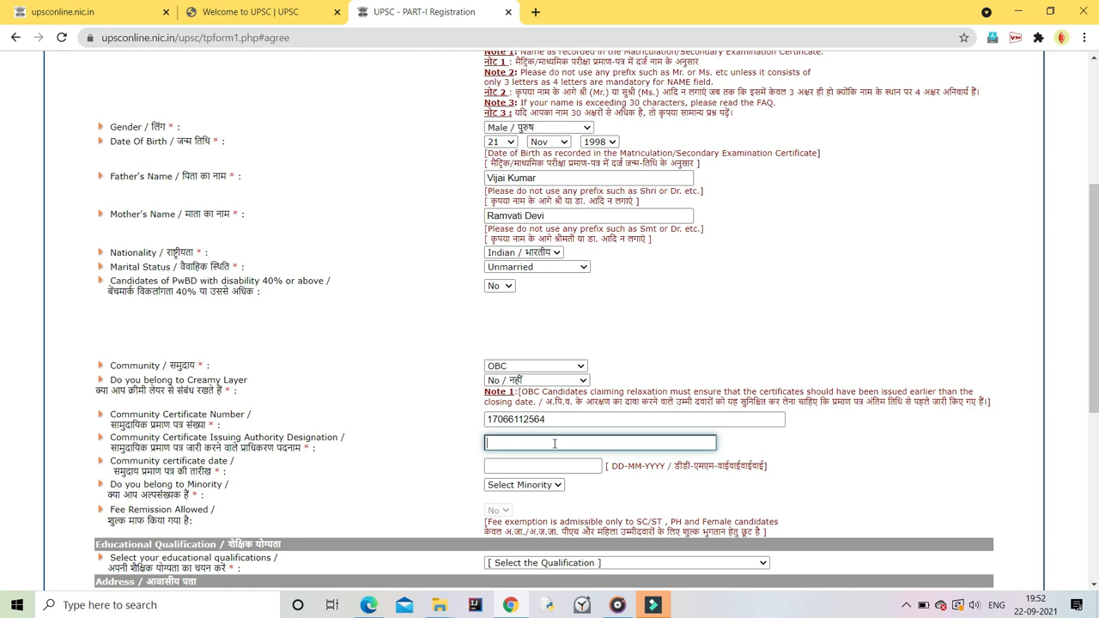
text(SDM)
Step: Set the certificate date to 29 October 2017
click(518, 466)
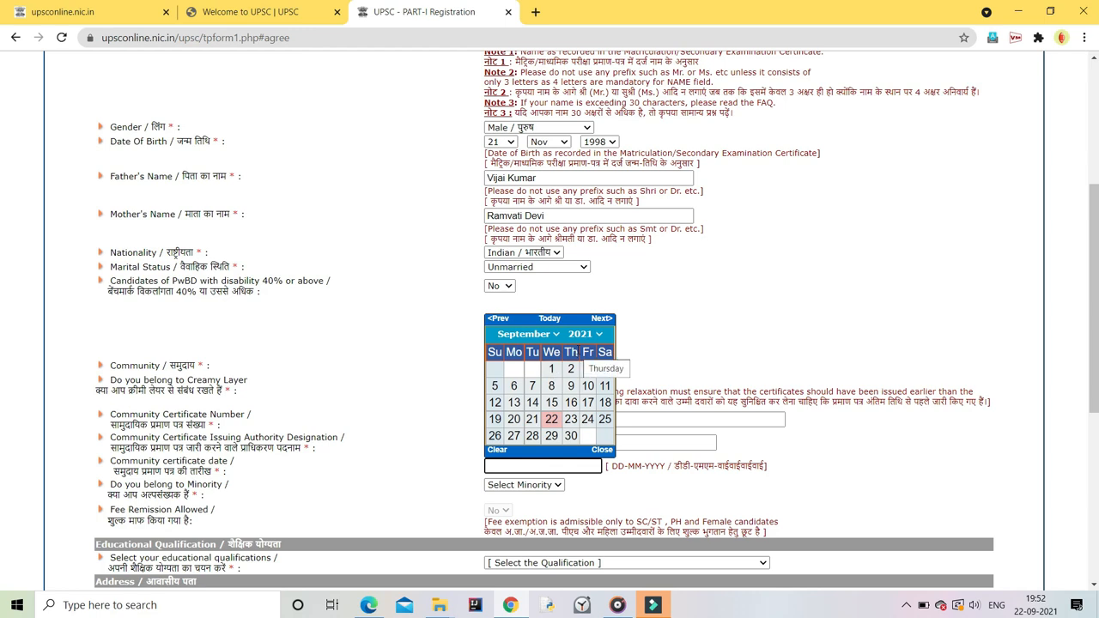
click(592, 334)
click(574, 427)
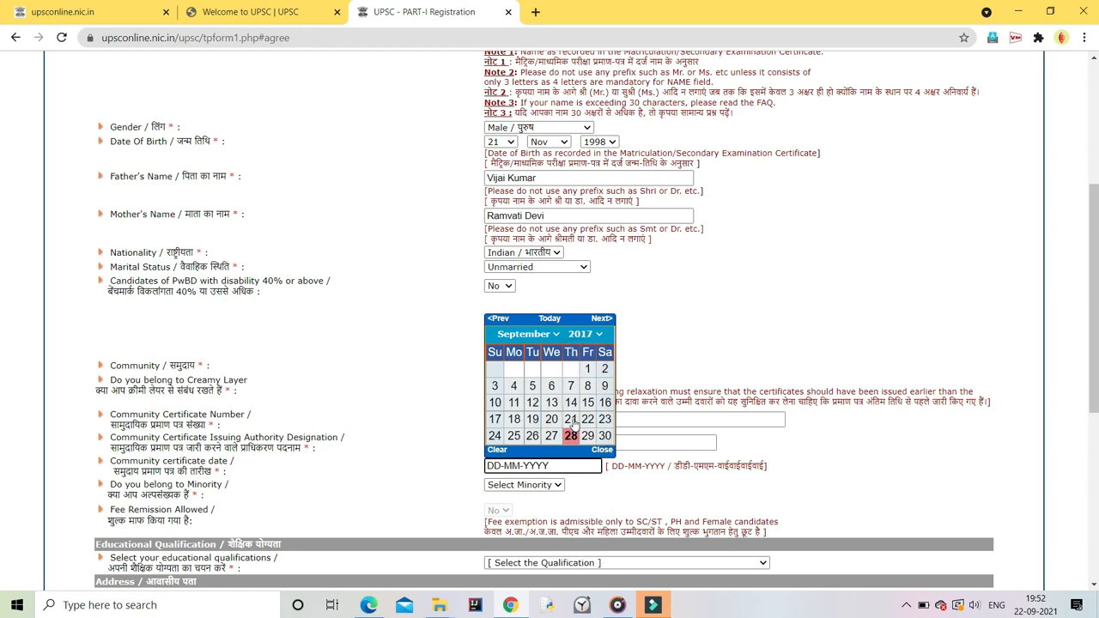
click(542, 334)
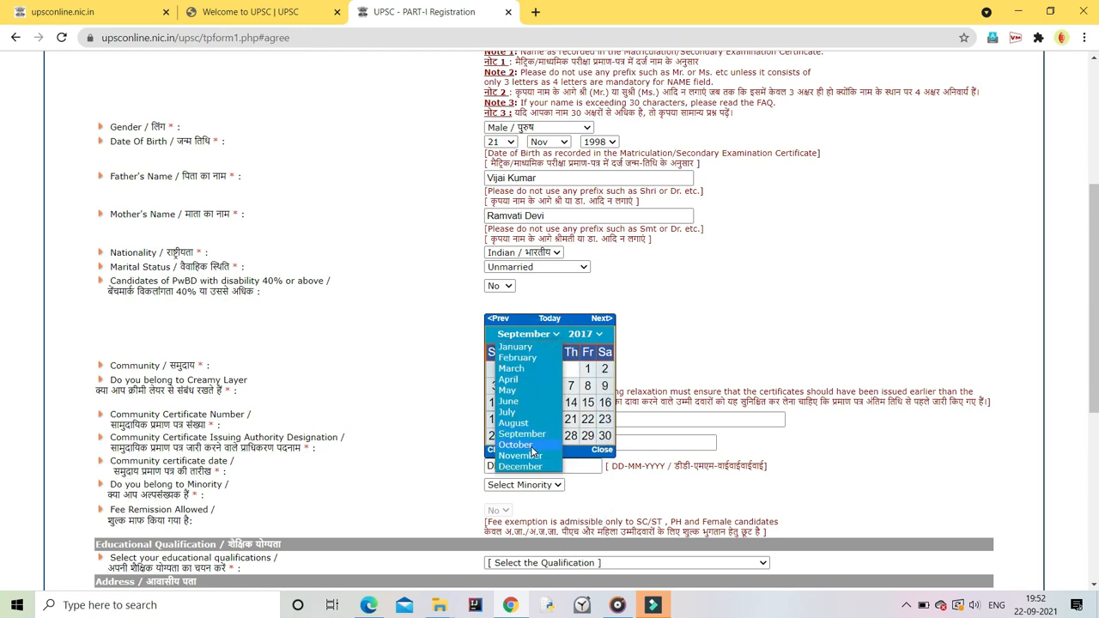
click(519, 455)
click(494, 435)
Step: Answer No to the Minority question
click(550, 484)
click(531, 519)
click(531, 515)
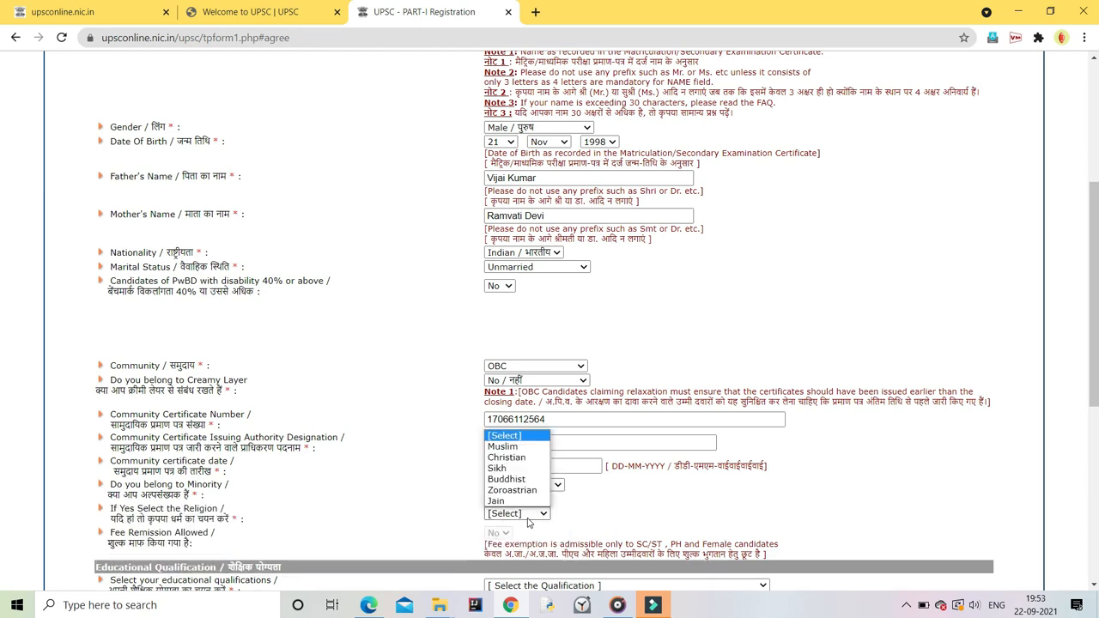
click(528, 521)
click(526, 513)
click(468, 475)
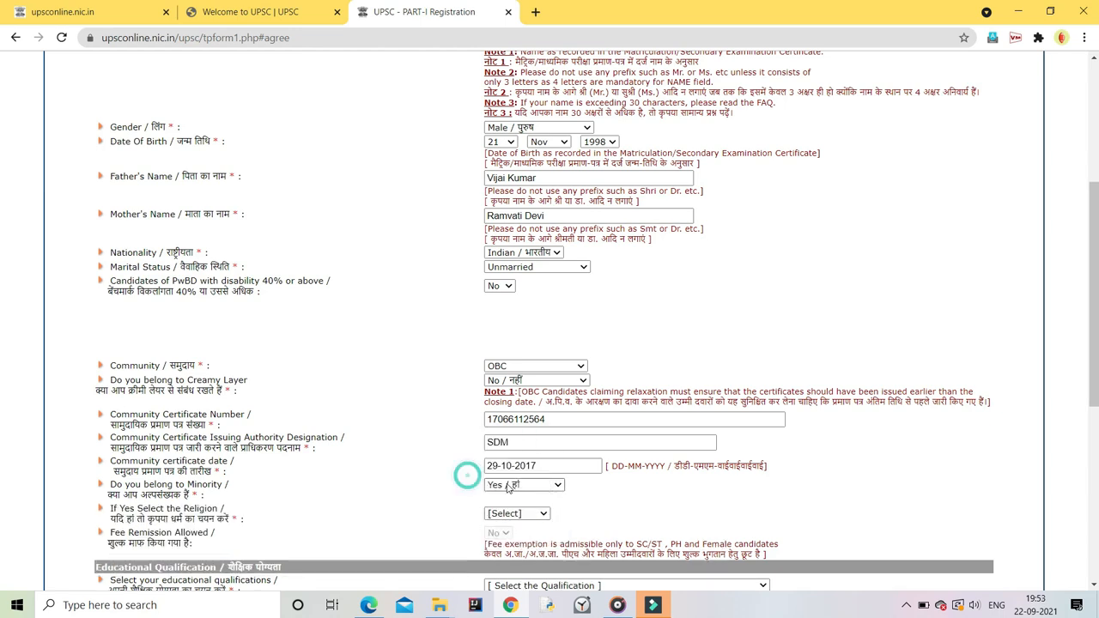
click(518, 513)
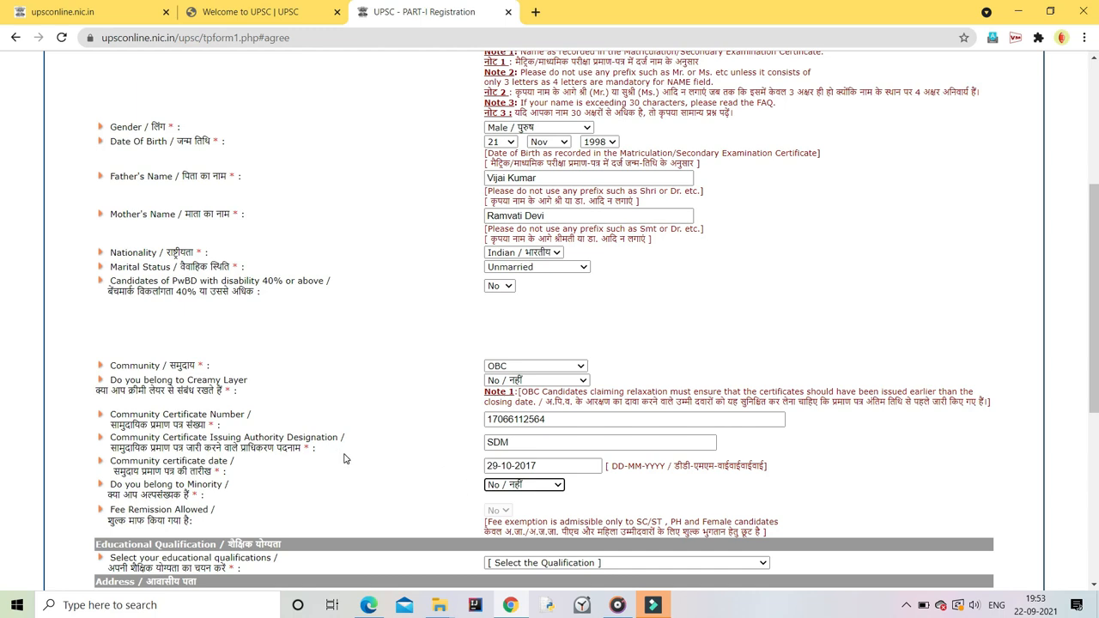
Step: Set educational qualification to appearing at the qualifying examination
scroll(380, 454, down, 2)
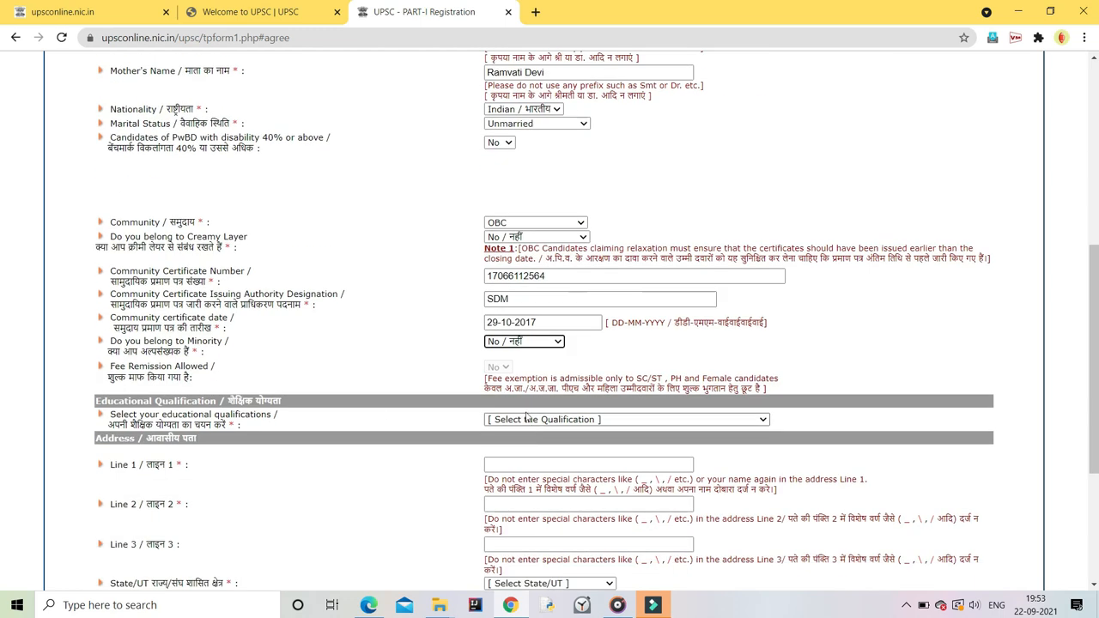
click(523, 420)
click(522, 455)
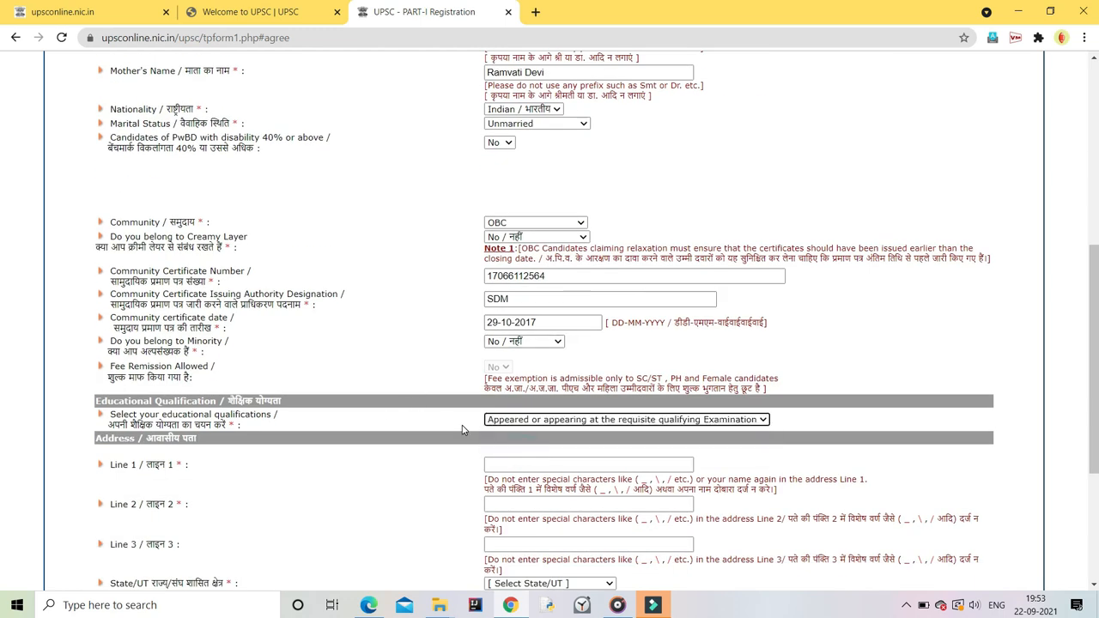
scroll(461, 426, up, 2)
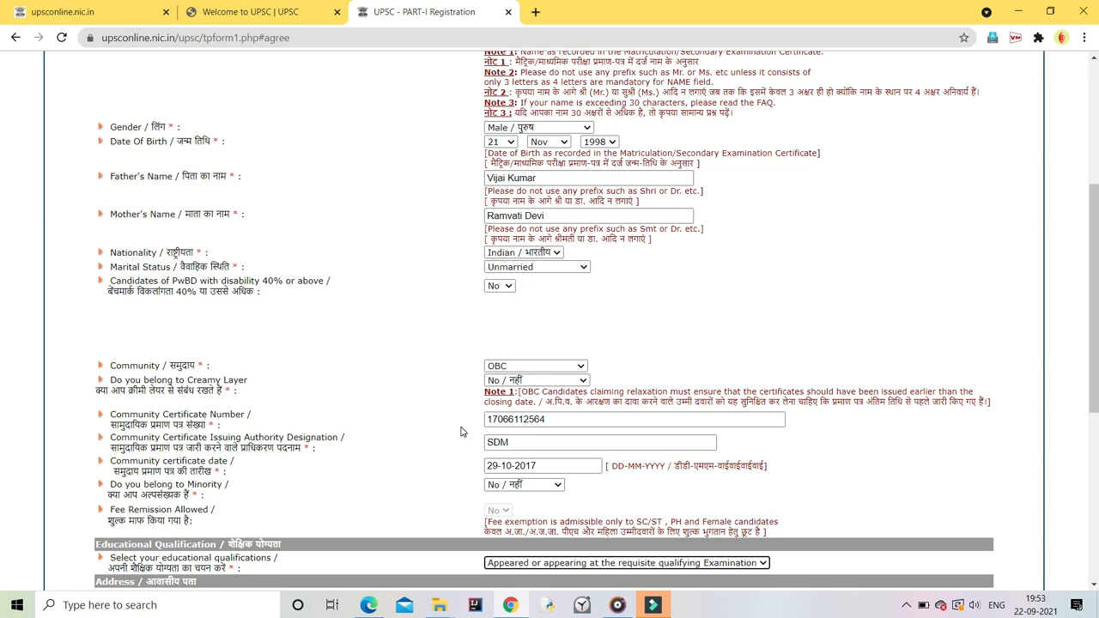
scroll(460, 431, down, 3)
Step: Fill in the three lines of the postal address
click(526, 391)
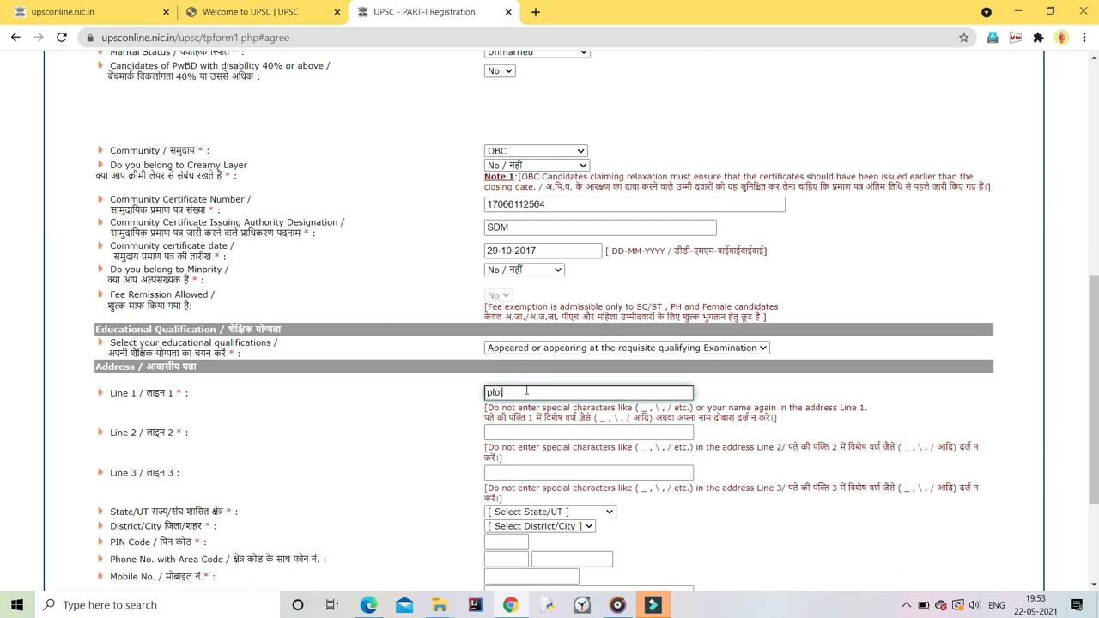
click(499, 432)
click(504, 474)
text(rajasthan)
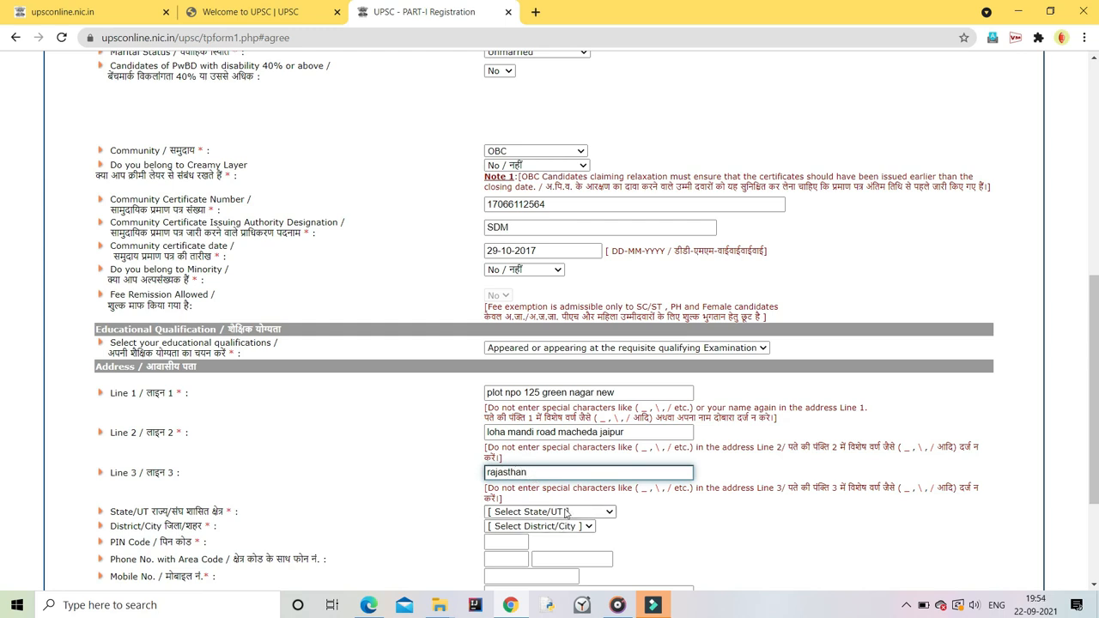
Step: Choose Rajasthan as the state and Jaipur as the district
click(567, 513)
scroll(562, 498, down, 3)
click(555, 470)
click(539, 526)
scroll(534, 466, down, 1)
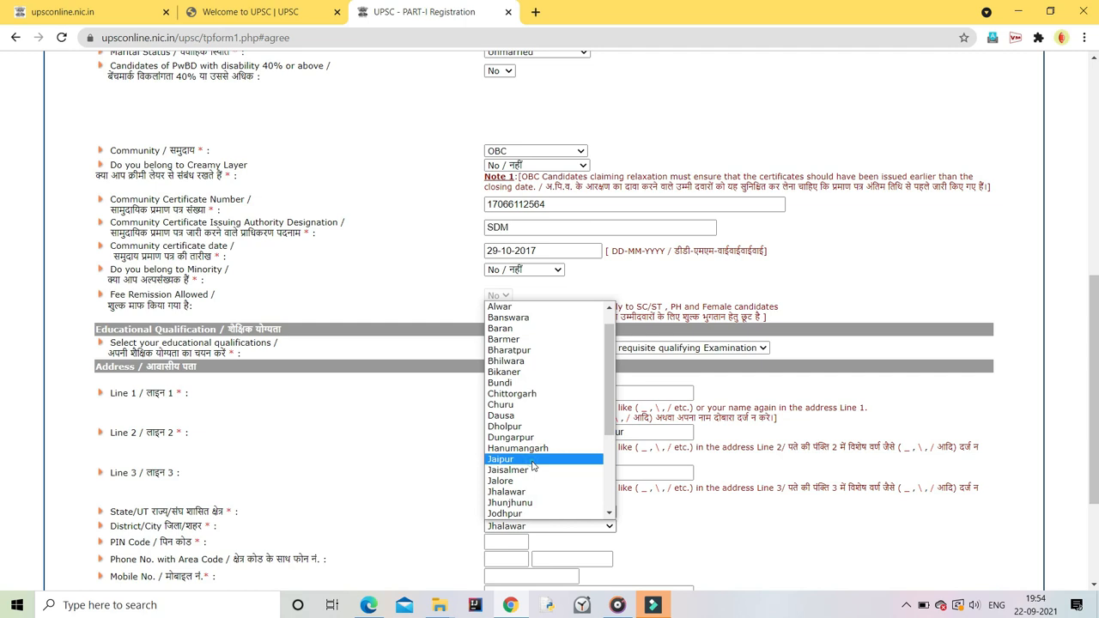
click(533, 459)
scroll(532, 464, down, 2)
Step: Enter the PIN code and the mobile number, correcting a mistyped digit
click(506, 399)
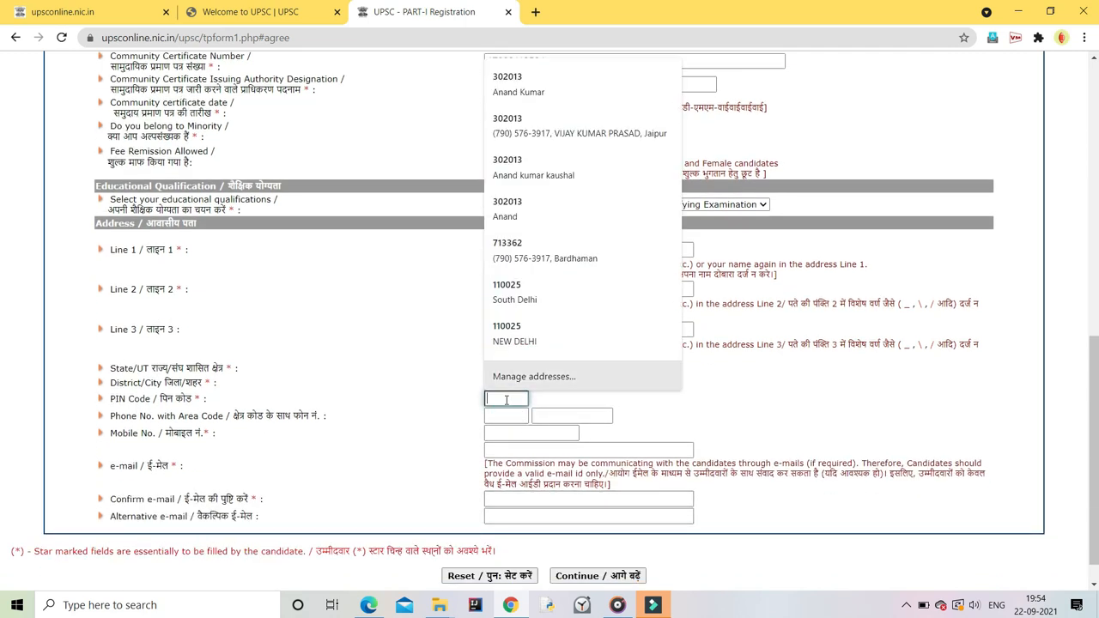
text(302013)
click(509, 435)
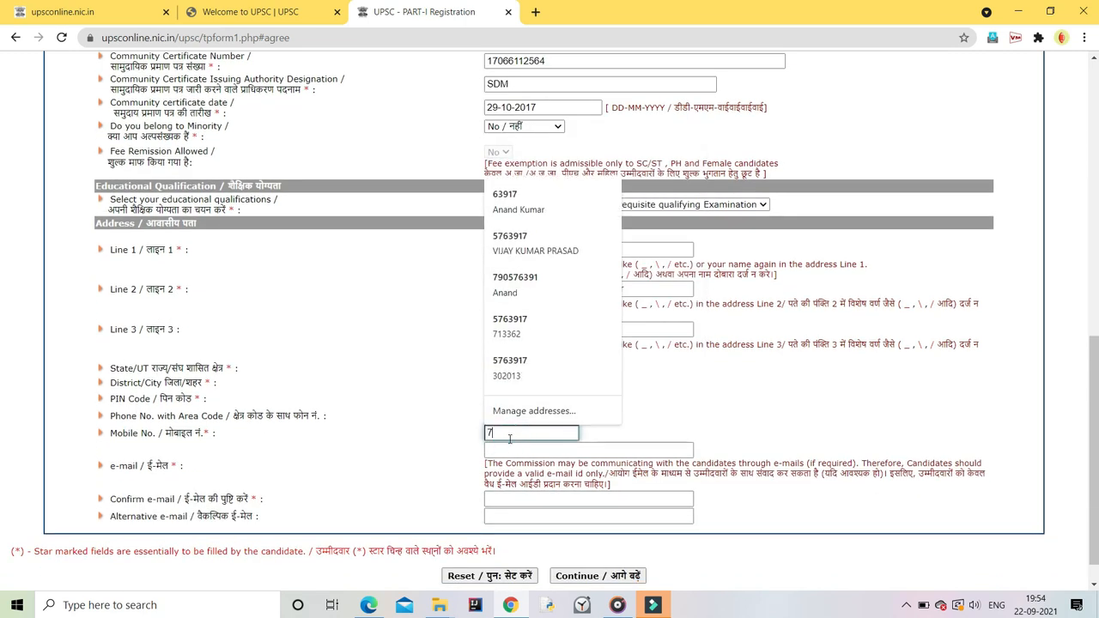
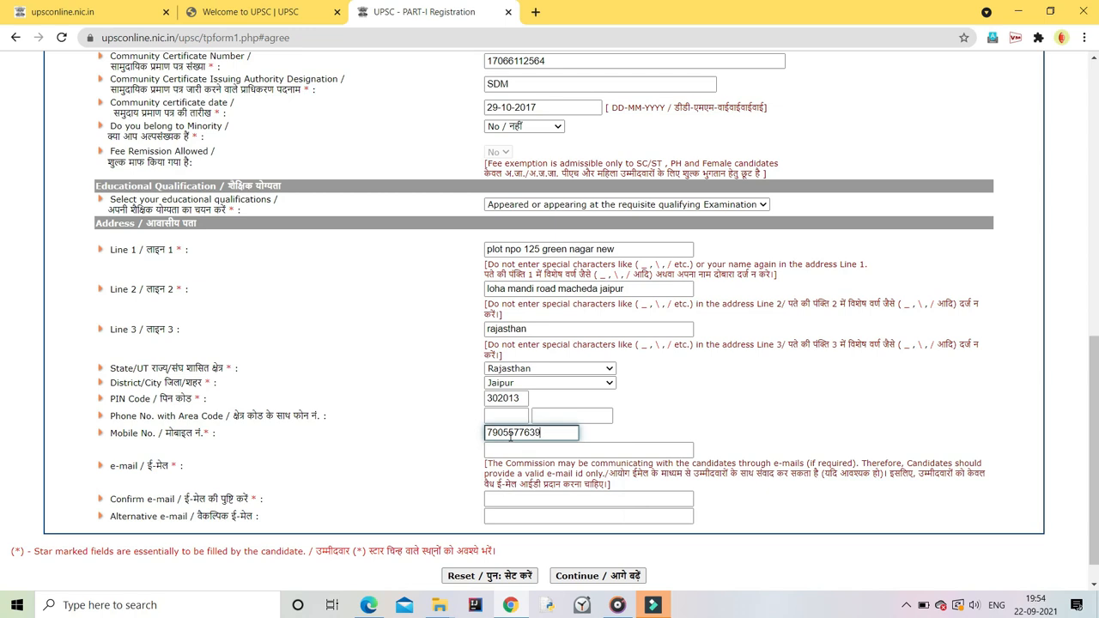
key(Left)
key(Left)
key(Left)
key(Left)
key(Left)
key(Left)
key(BackSpace)
text(7)
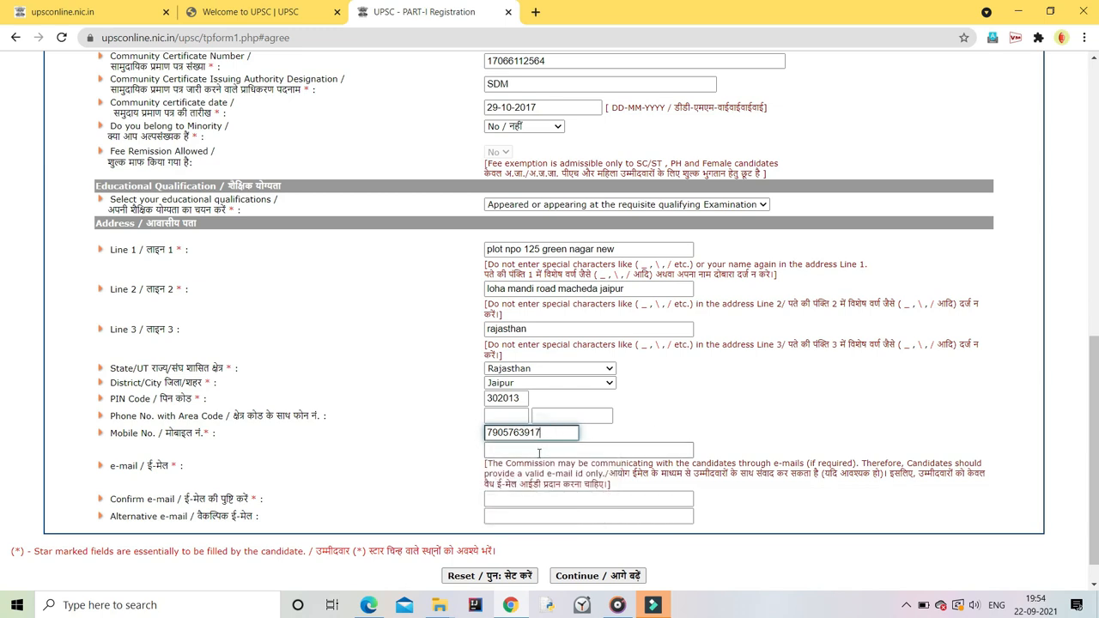
Step: Enter the e-mail address in both the e-mail and confirm e-mail fields
click(539, 450)
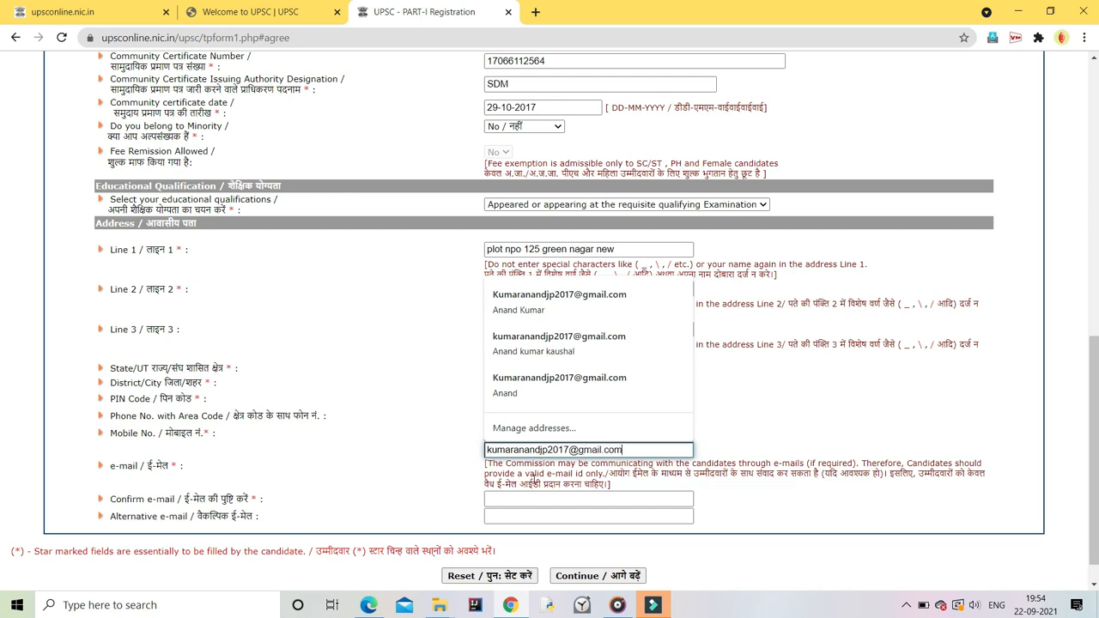
click(528, 500)
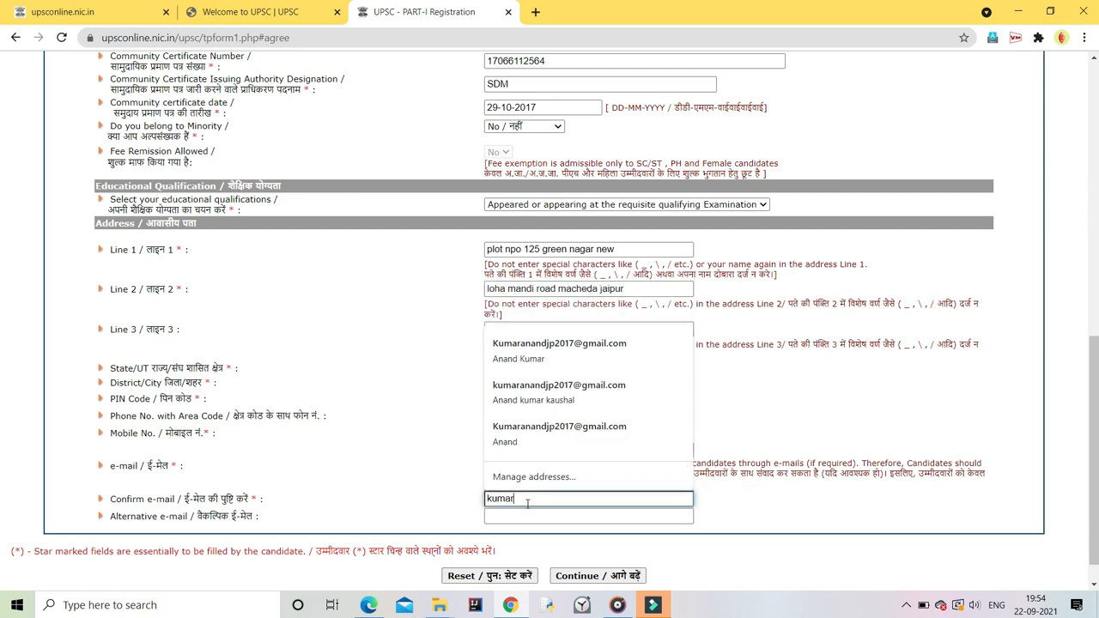
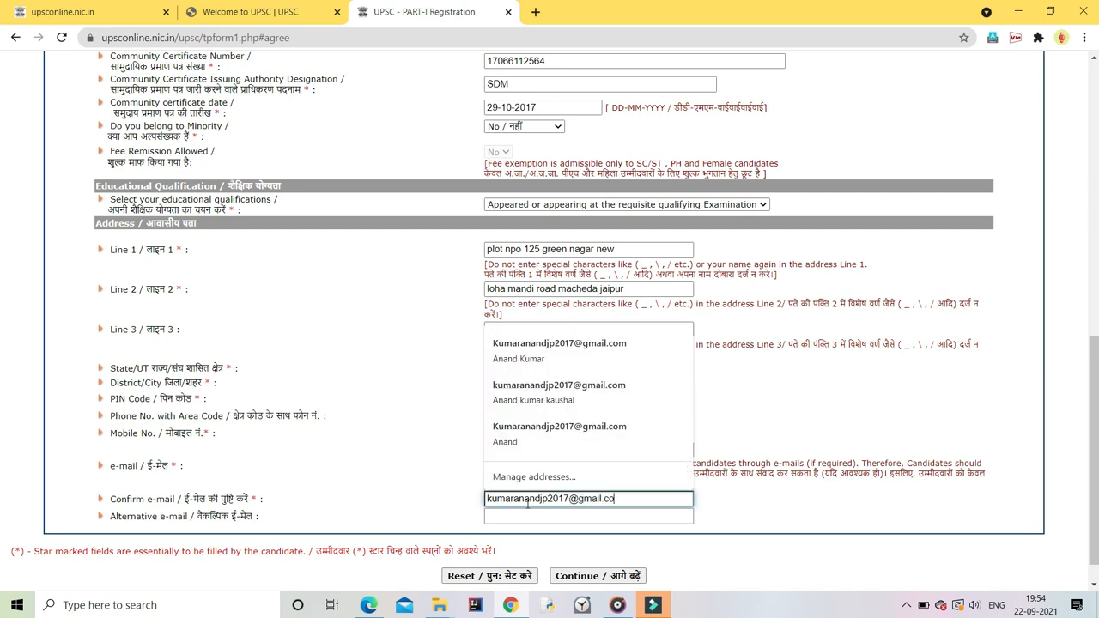
click(434, 478)
scroll(456, 473, up, 6)
scroll(519, 283, down, 1)
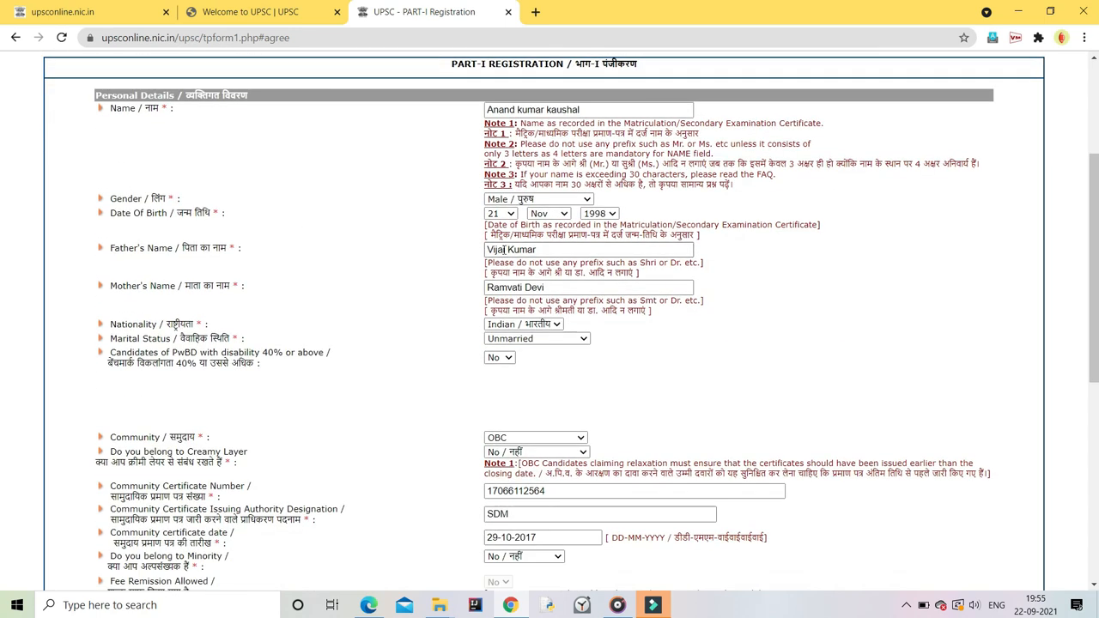
Step: Scroll to the bottom of the Part-I form and submit it with Continue
scroll(510, 301, down, 2)
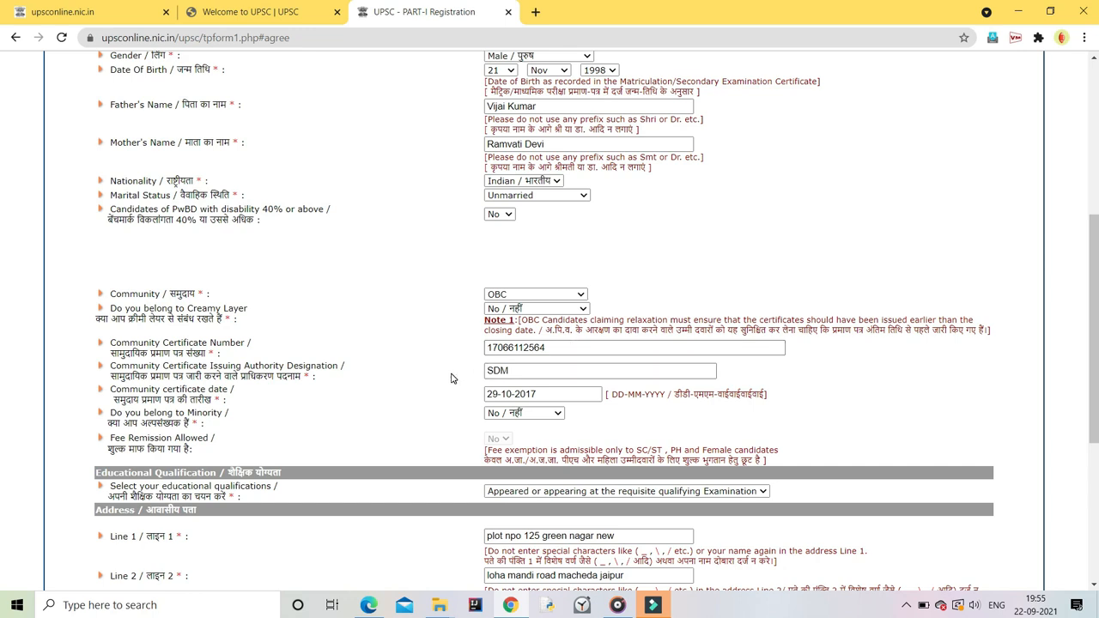
scroll(452, 378, down, 3)
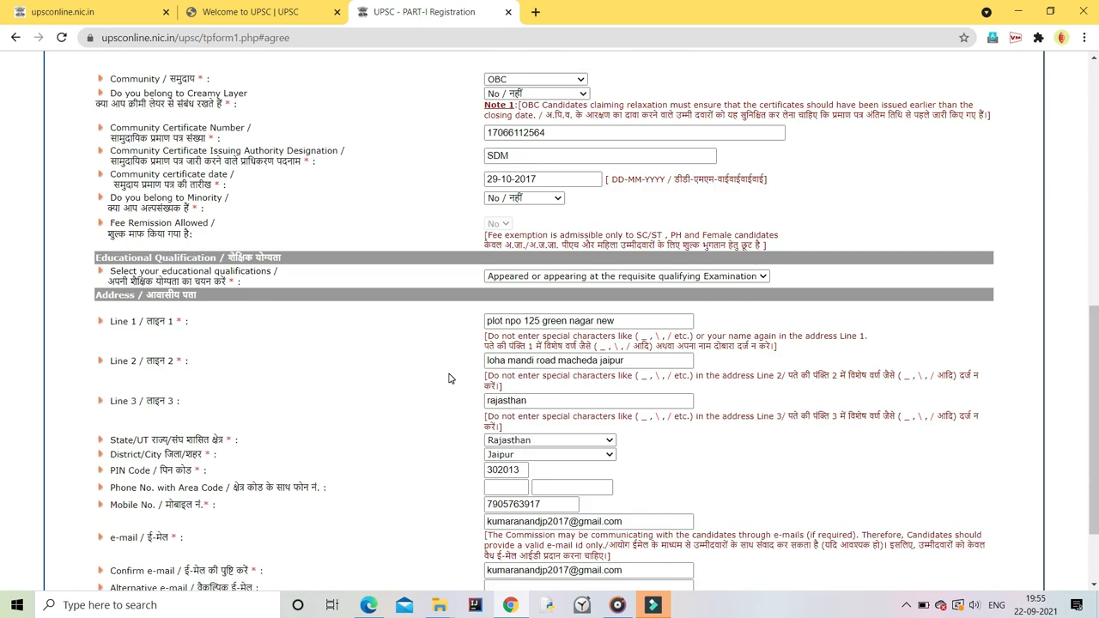
scroll(447, 379, down, 3)
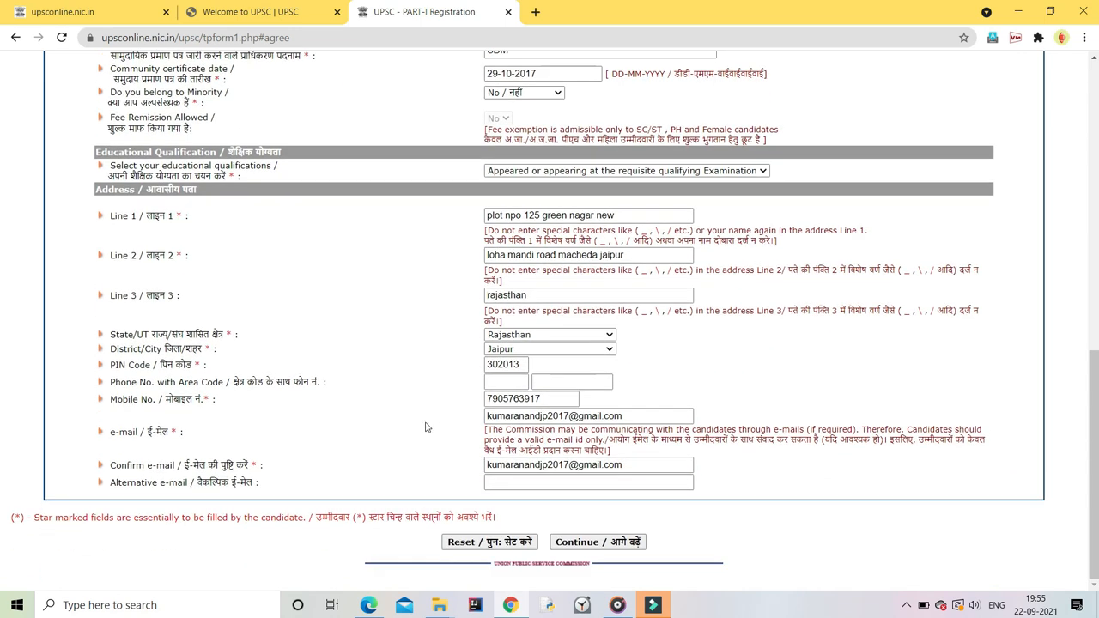
click(599, 543)
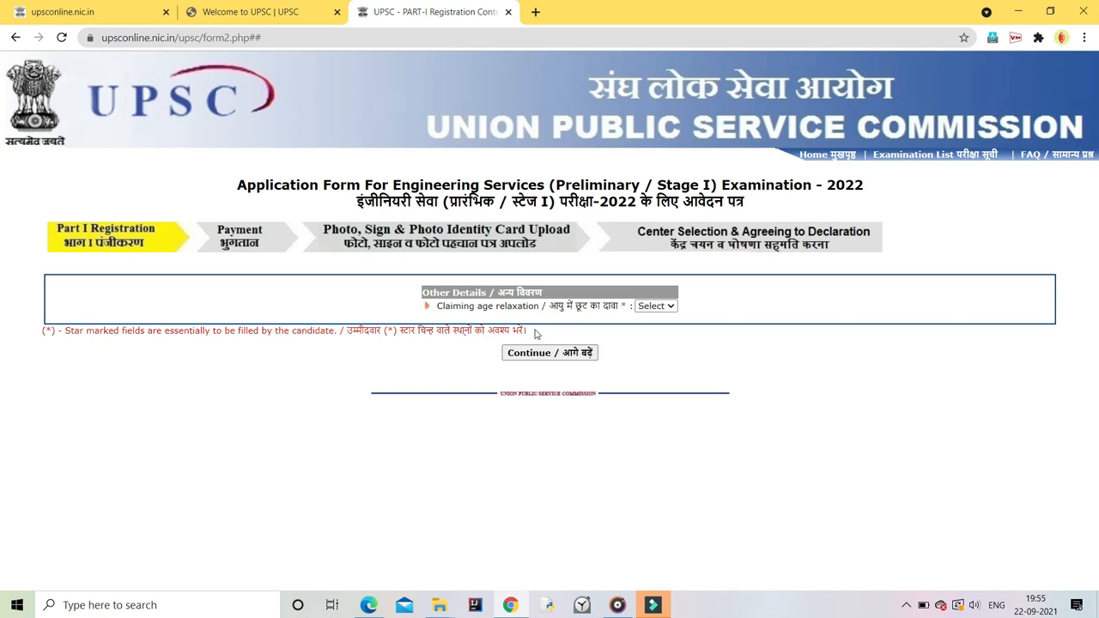
Step: Claim no age relaxation and continue
click(655, 306)
click(649, 330)
click(549, 353)
Step: Choose Aadhaar Card as photo ID and enter and confirm the card number
click(554, 298)
click(546, 315)
click(527, 315)
text(12)
key(BackSpace)
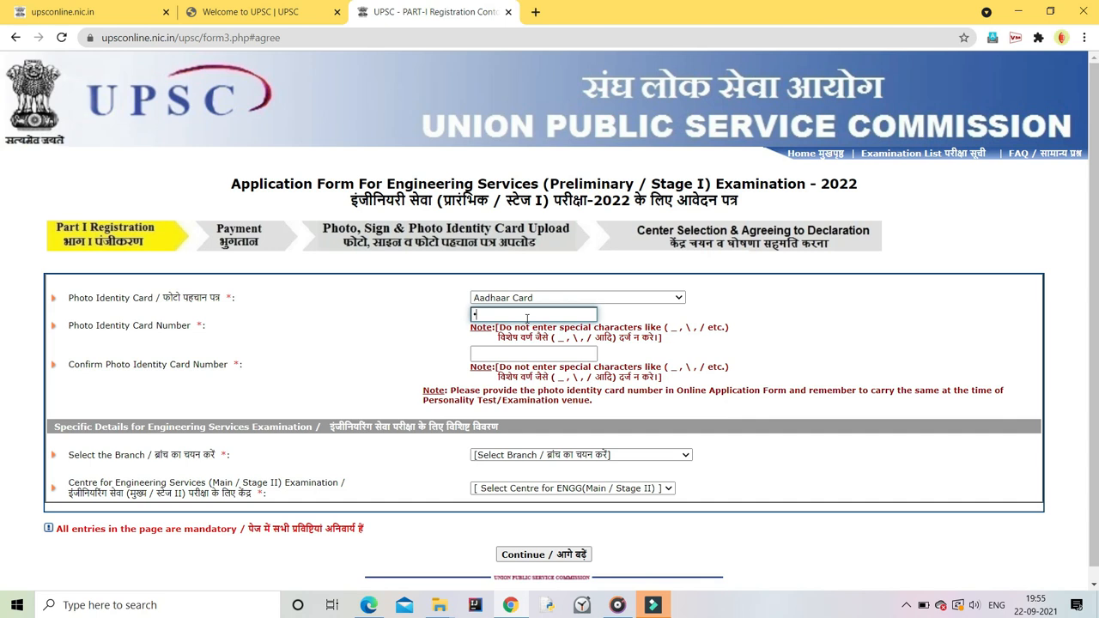
click(553, 298)
click(516, 313)
click(510, 357)
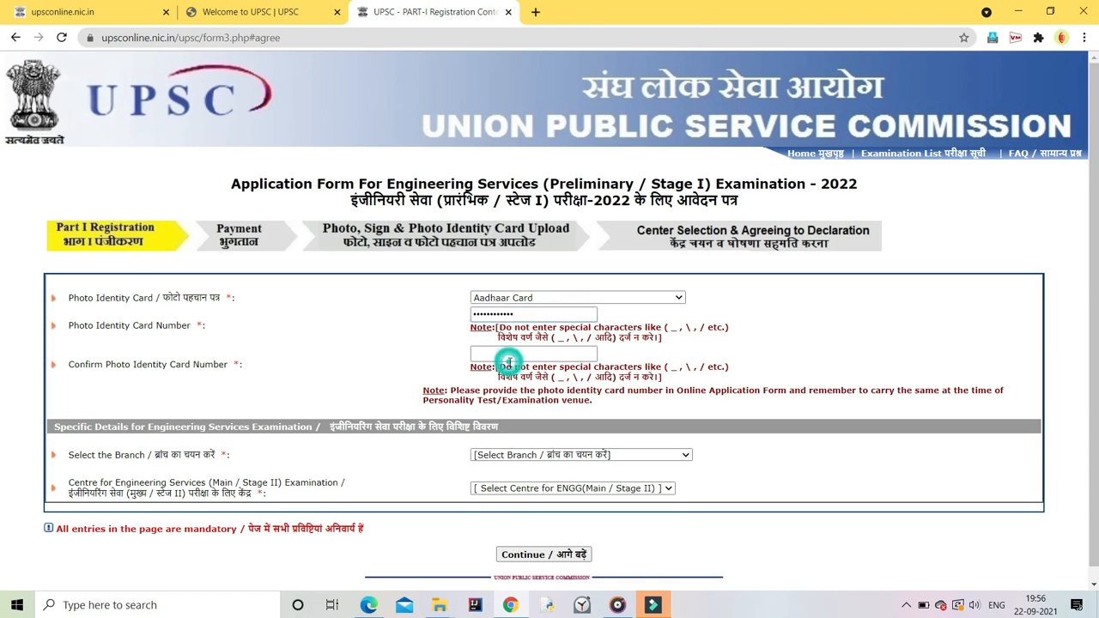
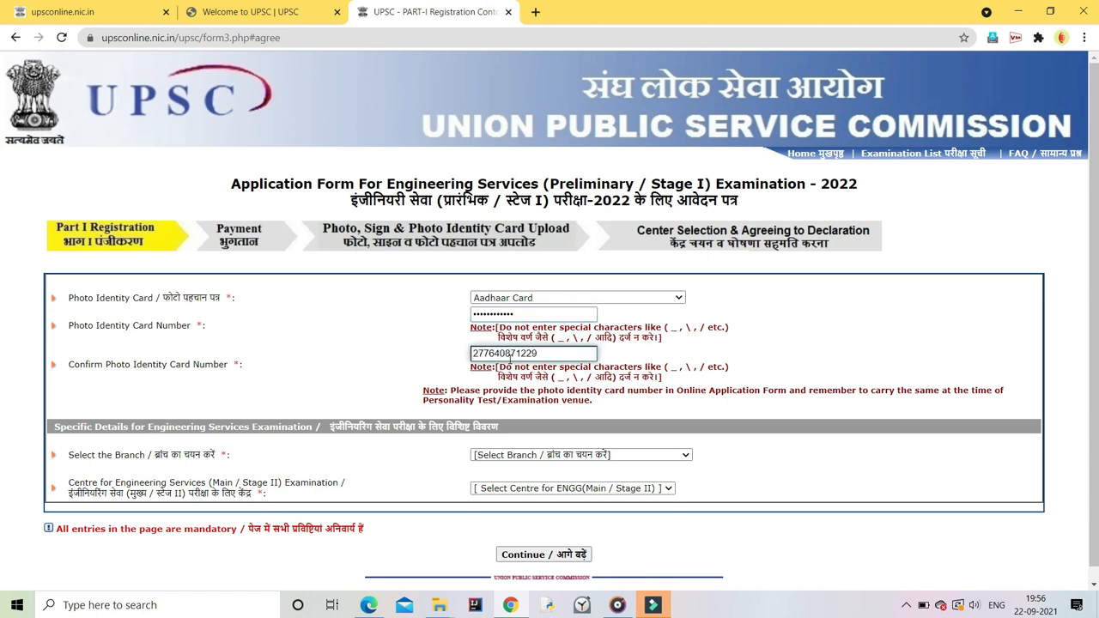
Step: Select Electrical Engineering and the Jaipur exam centre, then submit
click(515, 459)
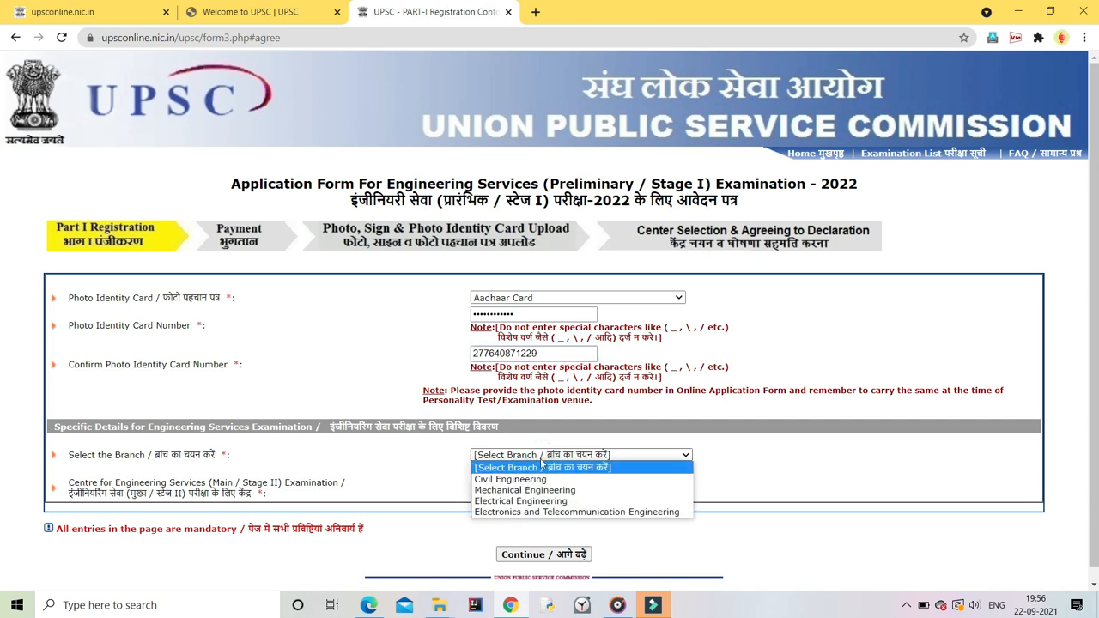
click(525, 496)
click(525, 490)
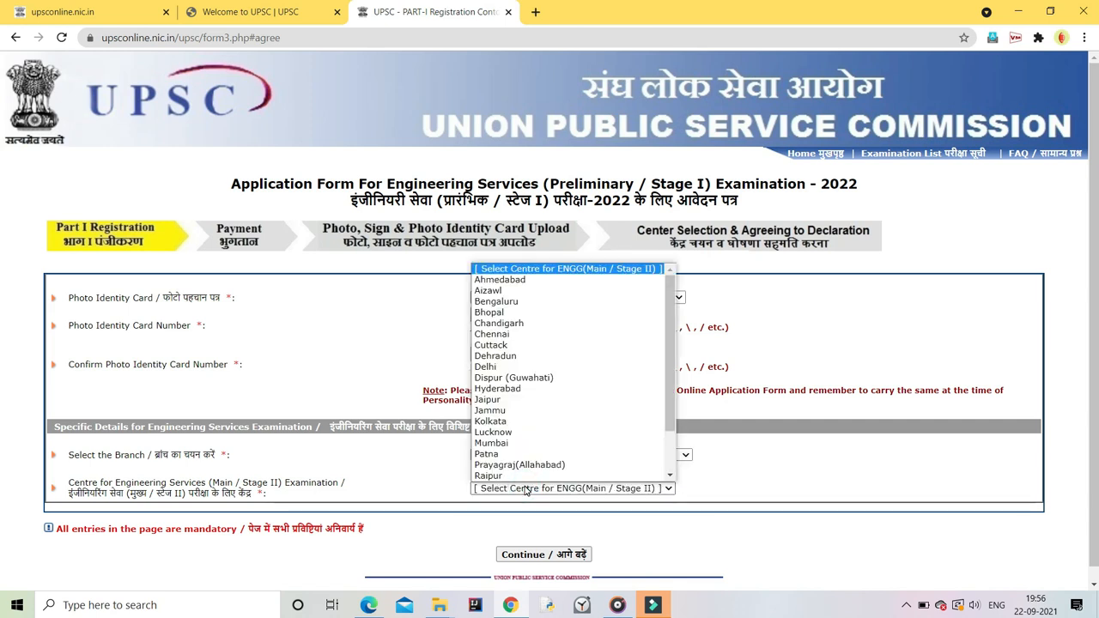
key(j)
click(526, 488)
scroll(601, 507, down, 1)
click(539, 547)
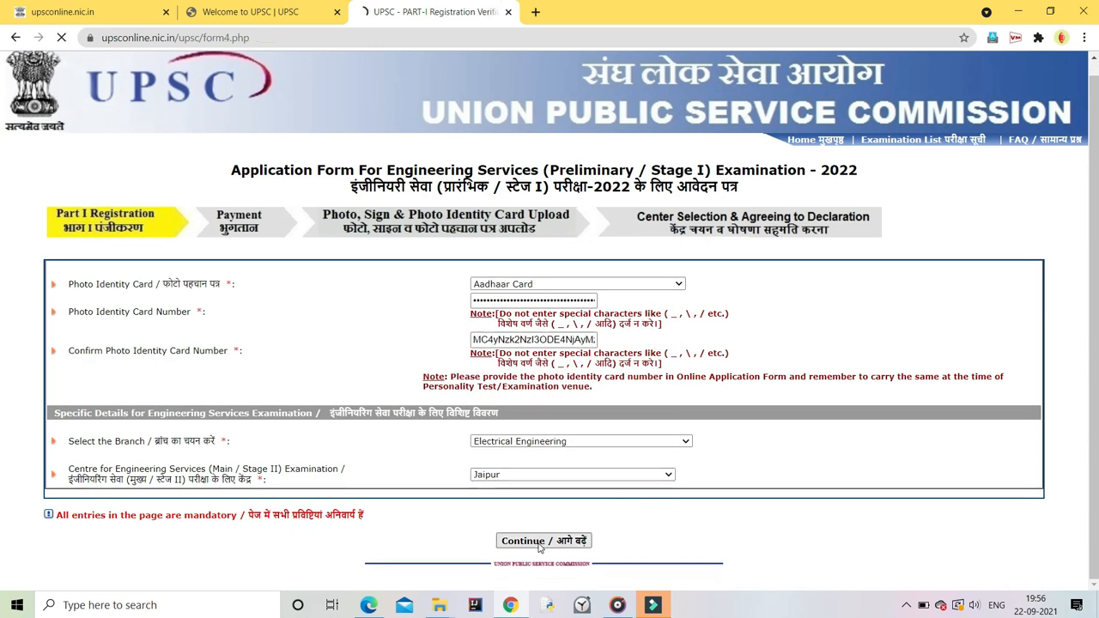
Step: Review the Verify Your Application Details summary and choose Update to edit Part-I
scroll(521, 108, down, 2)
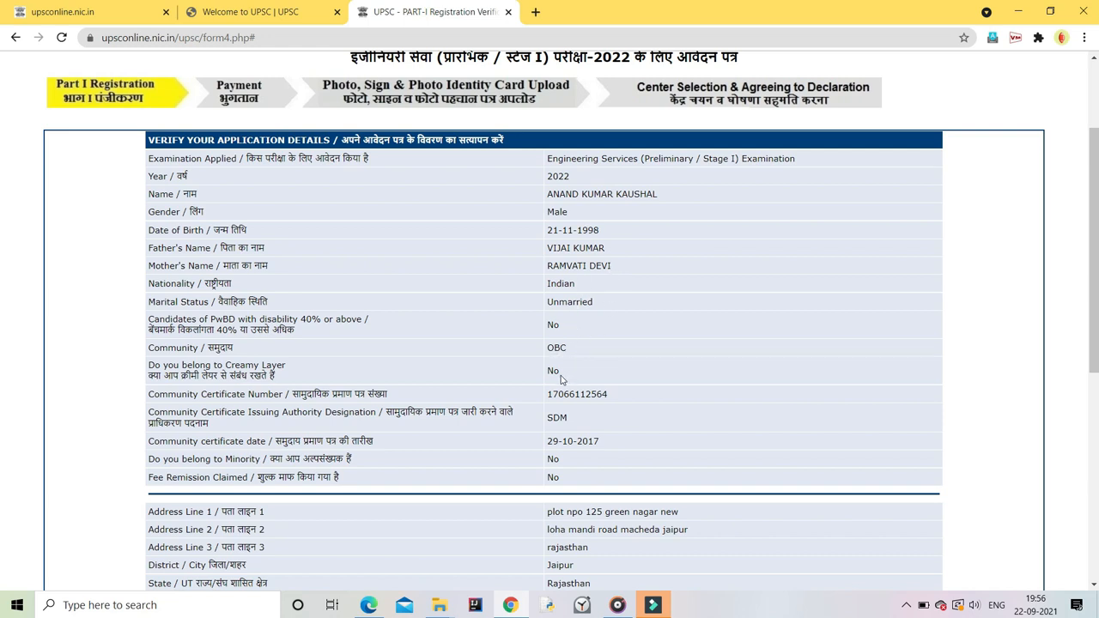
scroll(648, 412, down, 1)
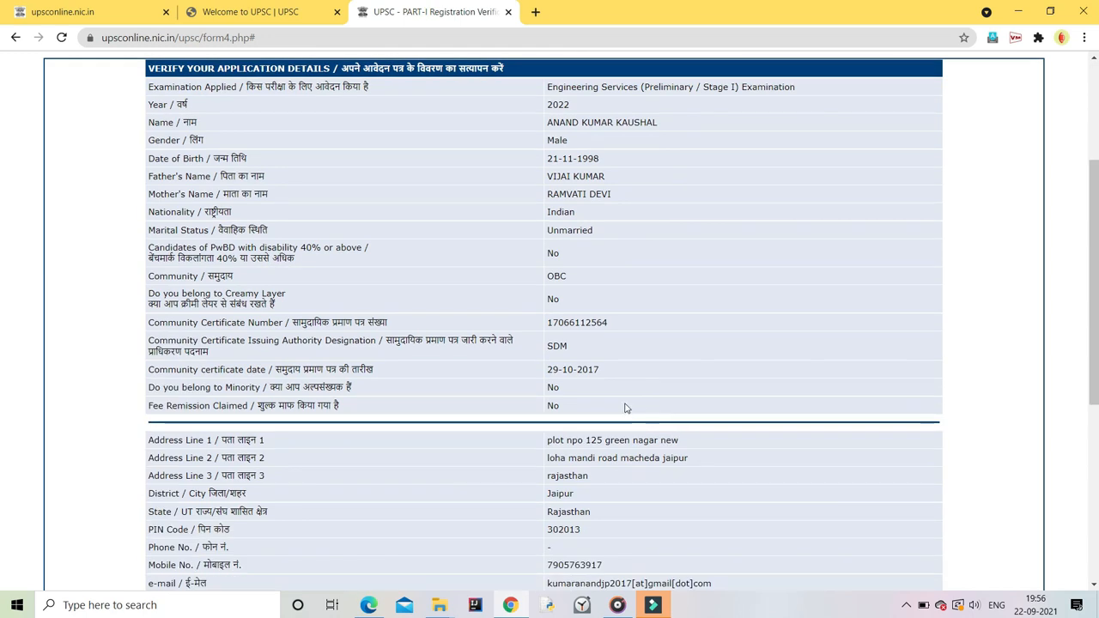
scroll(633, 385, down, 1)
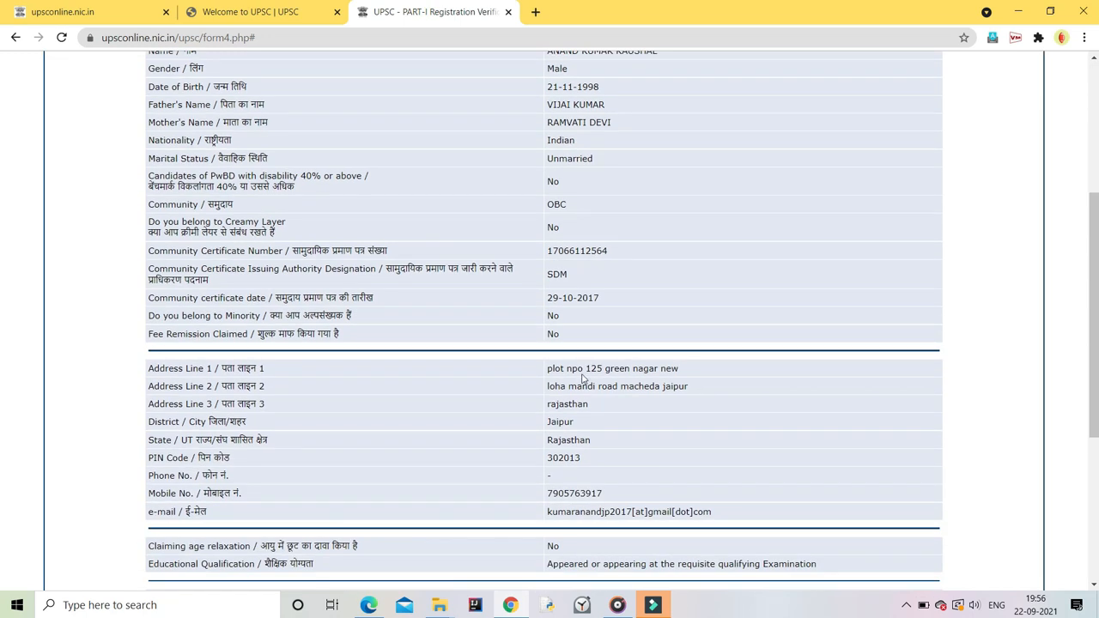
scroll(582, 377, down, 3)
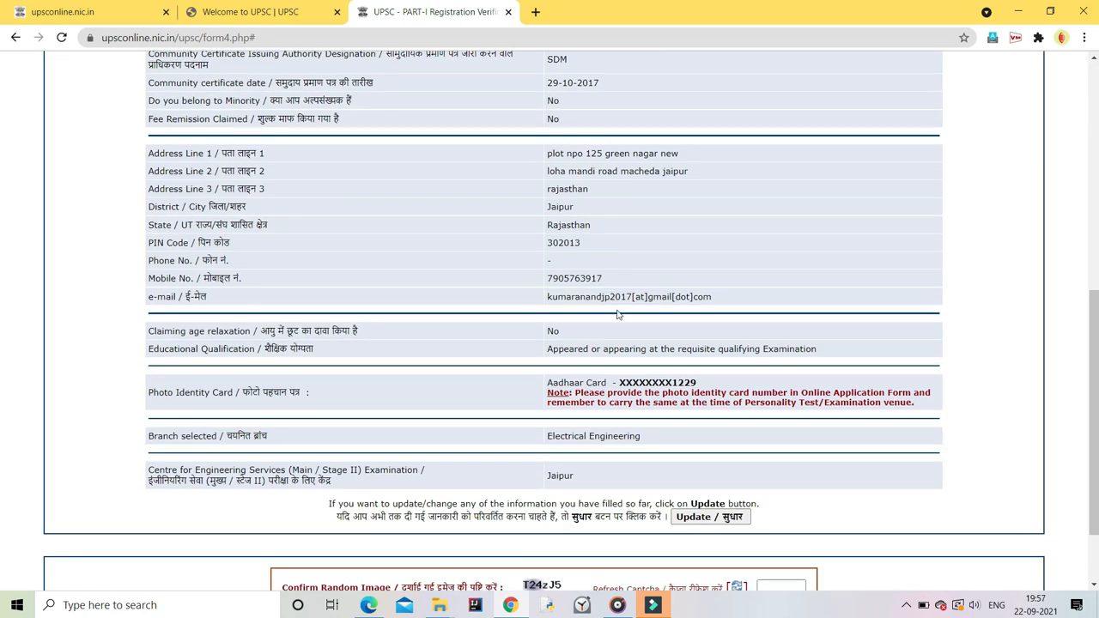
click(709, 516)
Step: Delete the stray extra letter in address line 1
scroll(637, 383, down, 10)
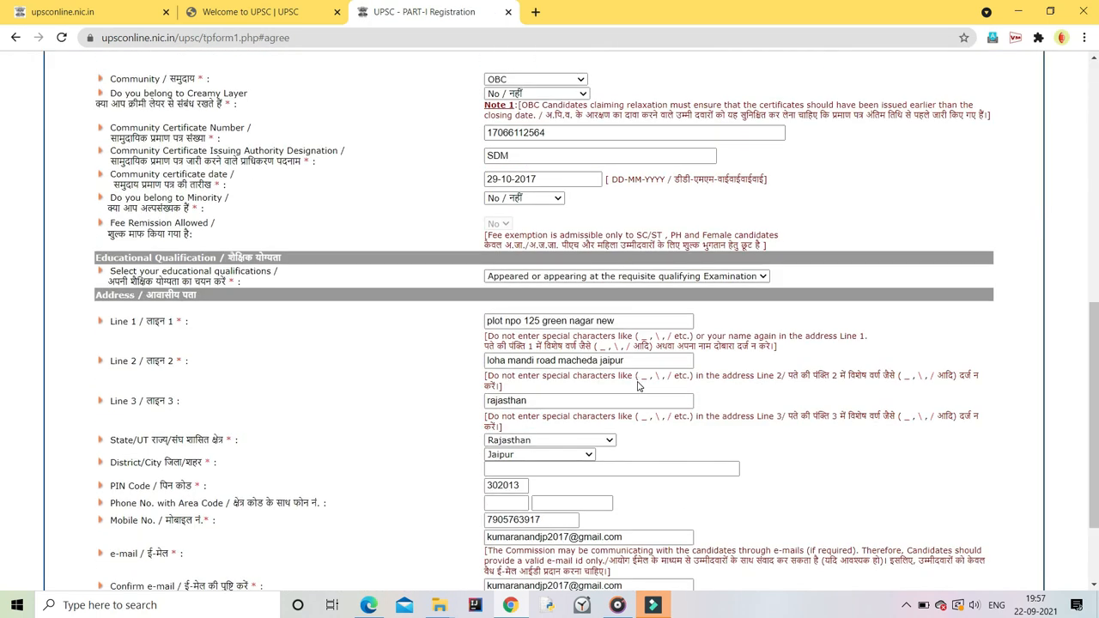
click(515, 321)
key(BackSpace)
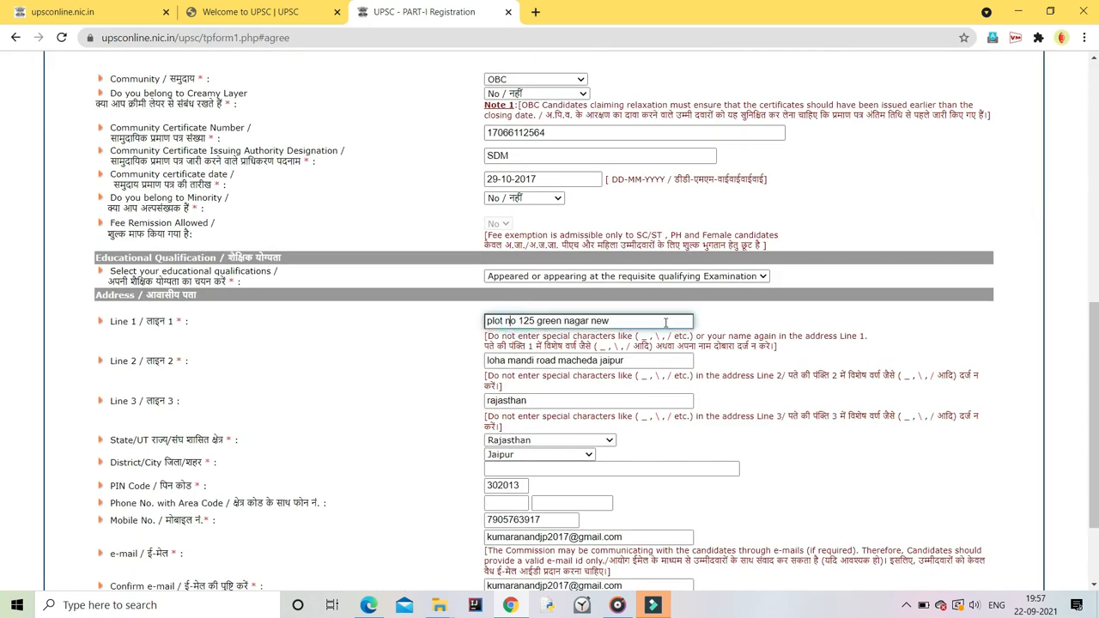
click(598, 361)
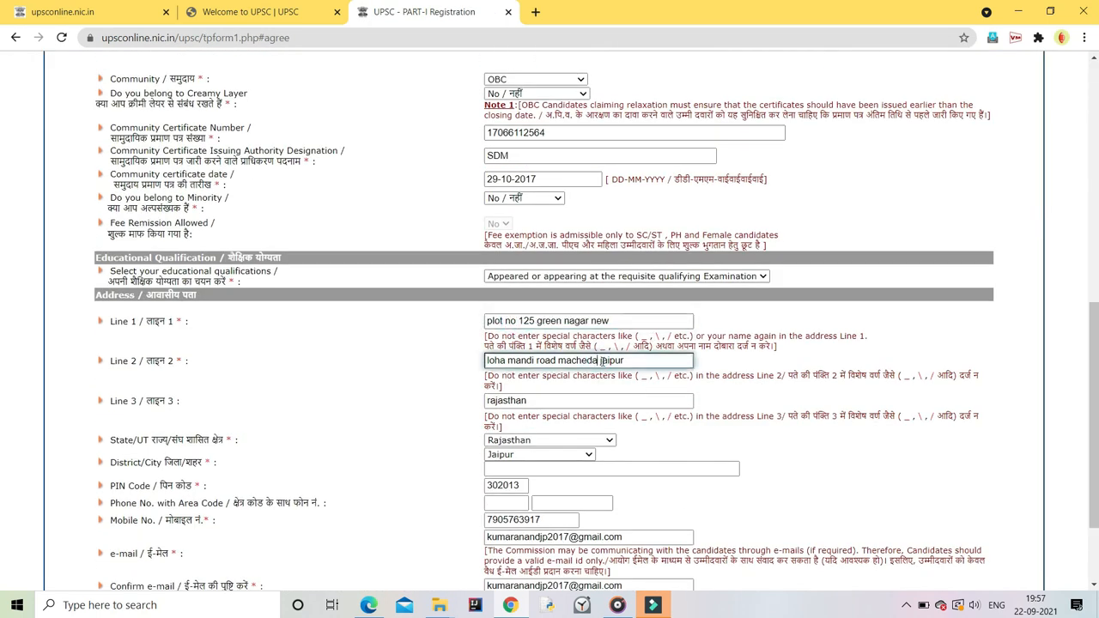
Step: Resubmit the Part-I form and identity page to return to verification
scroll(625, 358, down, 2)
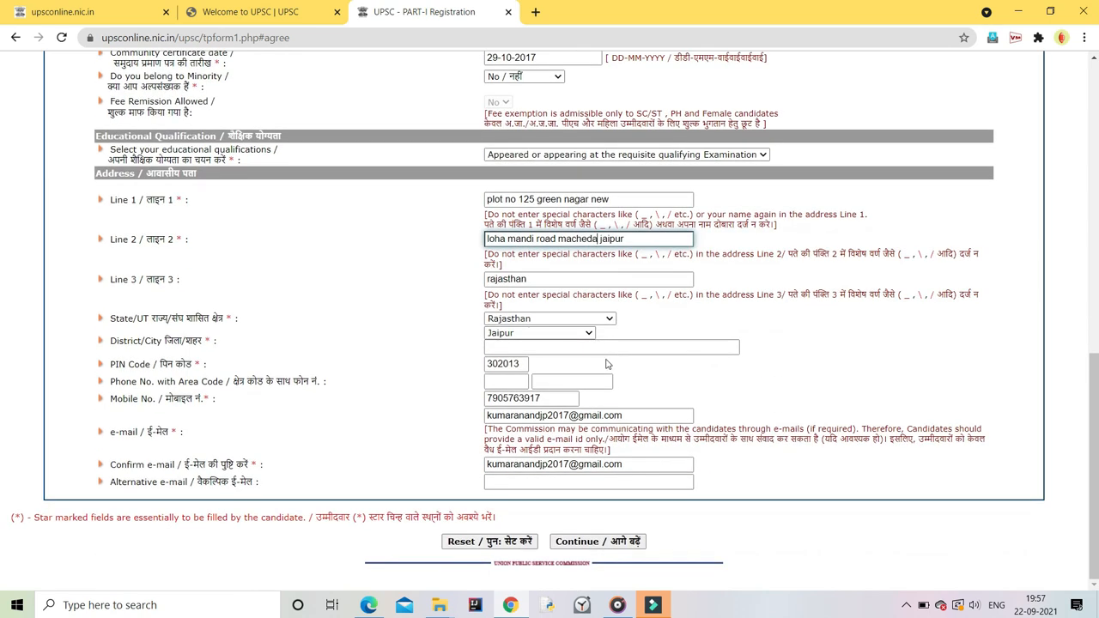
click(596, 542)
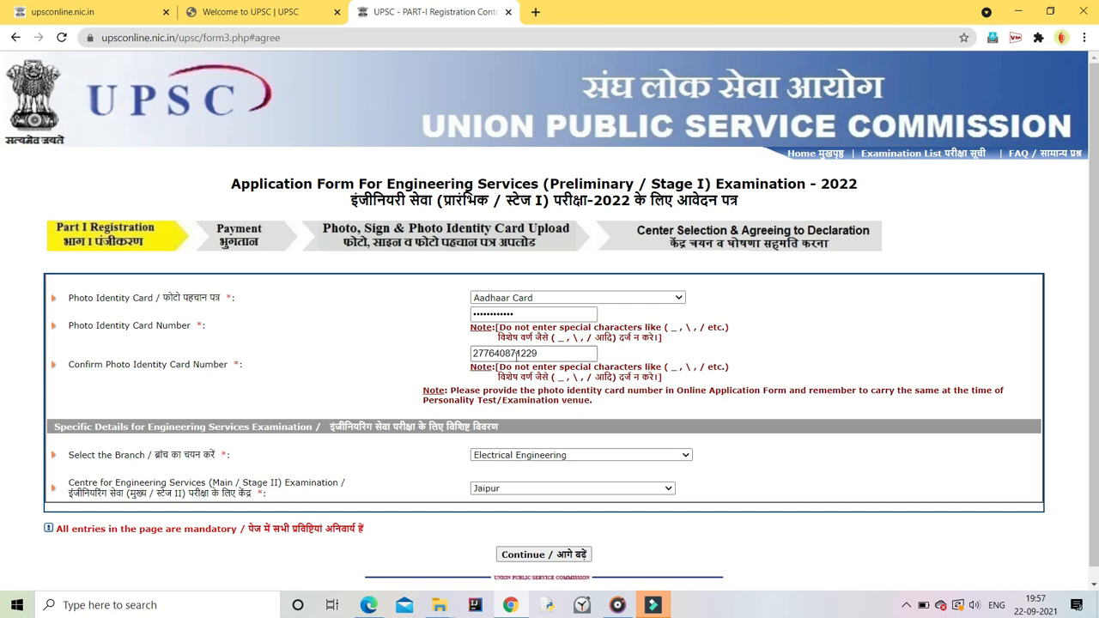
scroll(608, 361, down, 1)
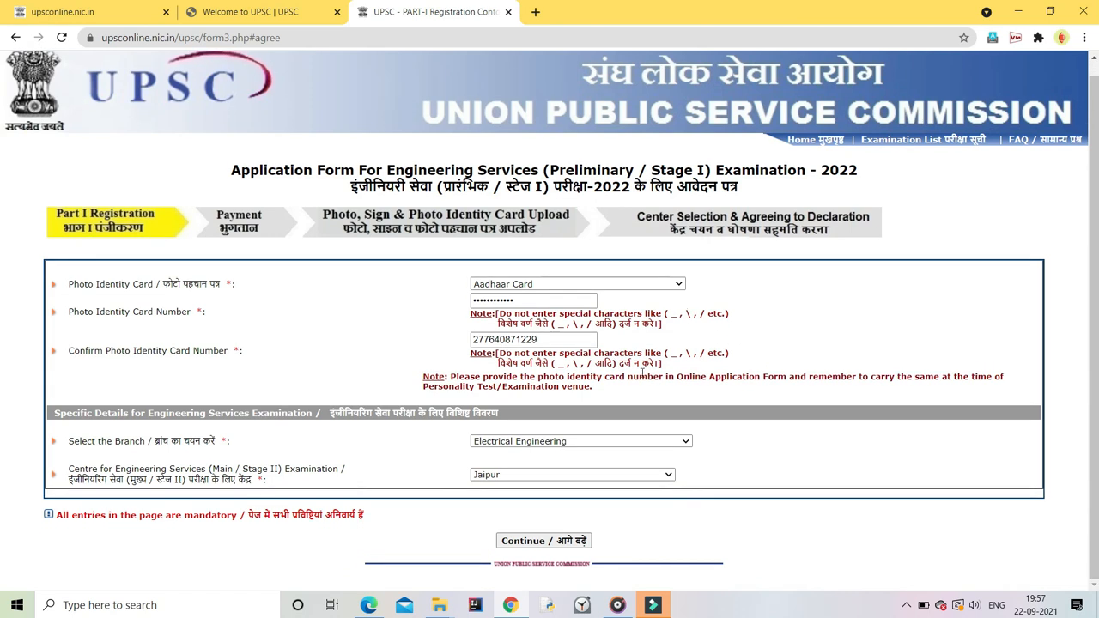
click(539, 541)
scroll(767, 363, down, 3)
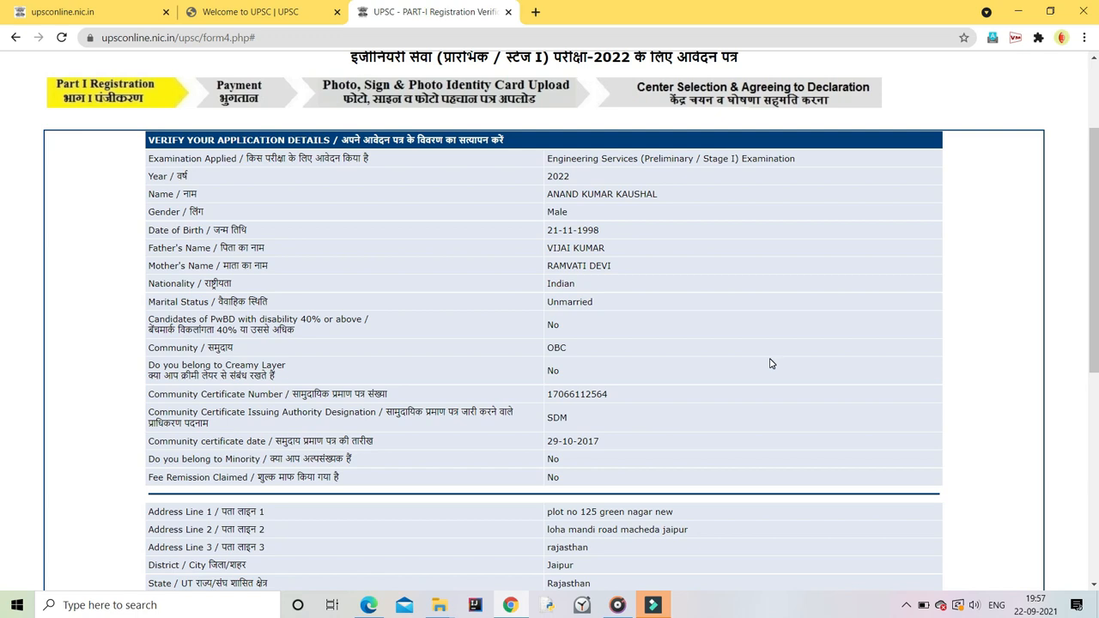
Step: Reopen the registration form and resubmit Part-I and age relaxation unchanged
scroll(770, 363, down, 5)
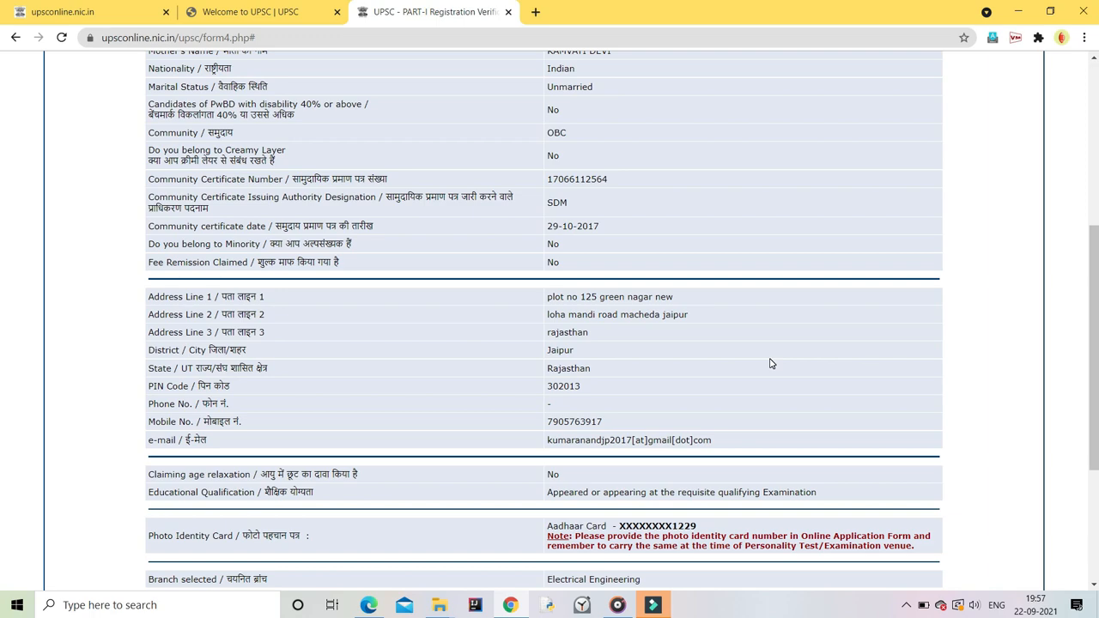
scroll(771, 363, down, 4)
click(700, 422)
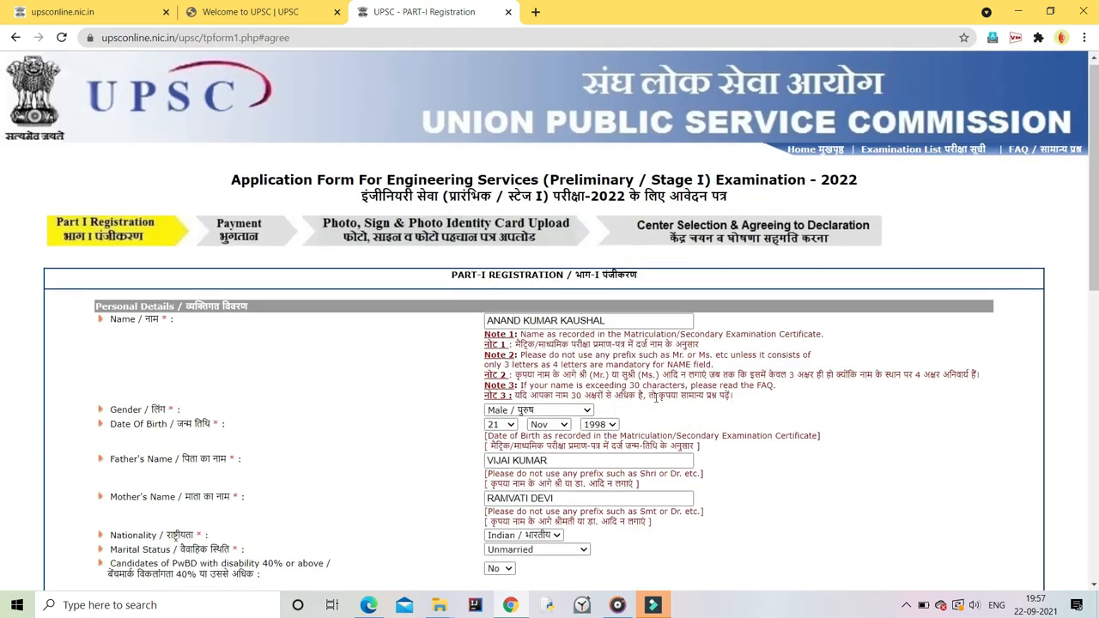
scroll(527, 460, down, 15)
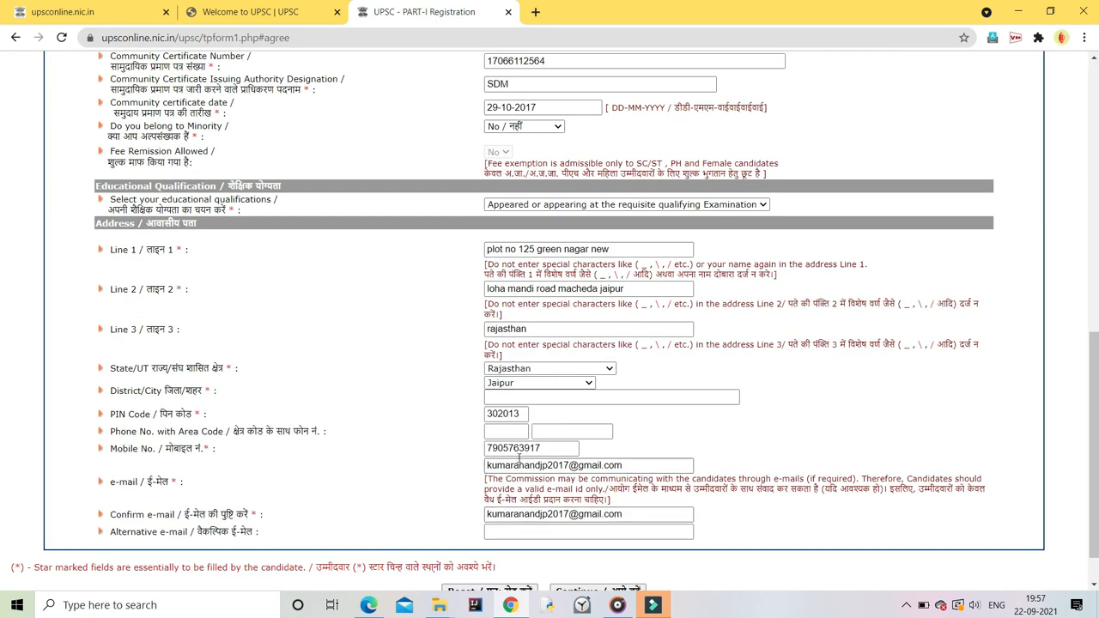
scroll(527, 460, down, 1)
click(600, 539)
click(569, 360)
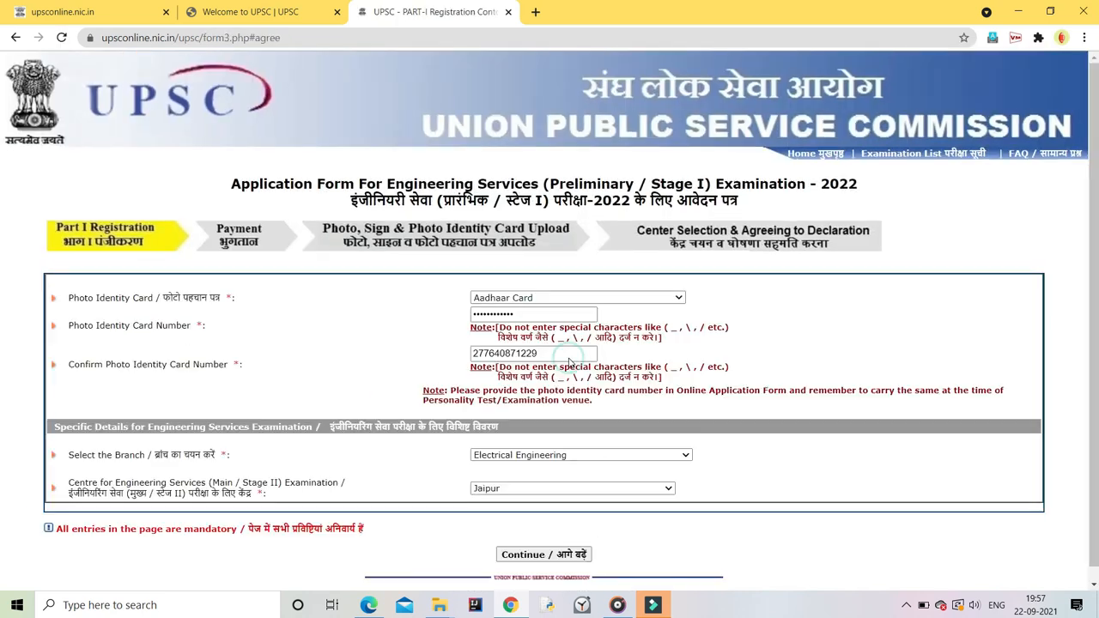
Step: Scroll down the verification page to the captcha and start entering the code
scroll(615, 343, down, 1)
scroll(616, 344, down, 1)
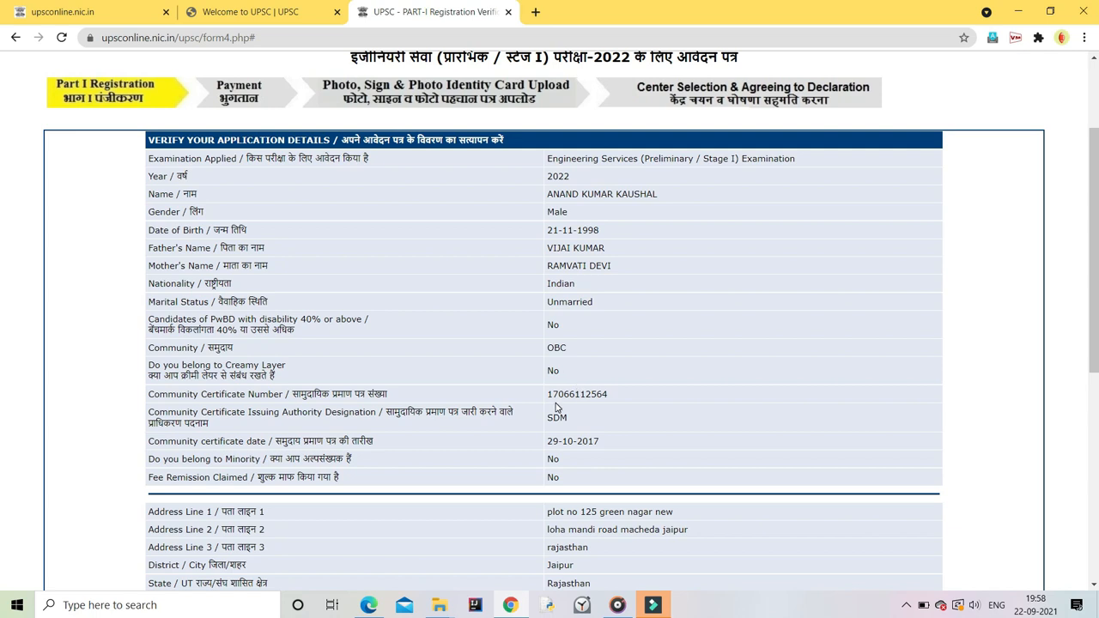
scroll(556, 408, down, 3)
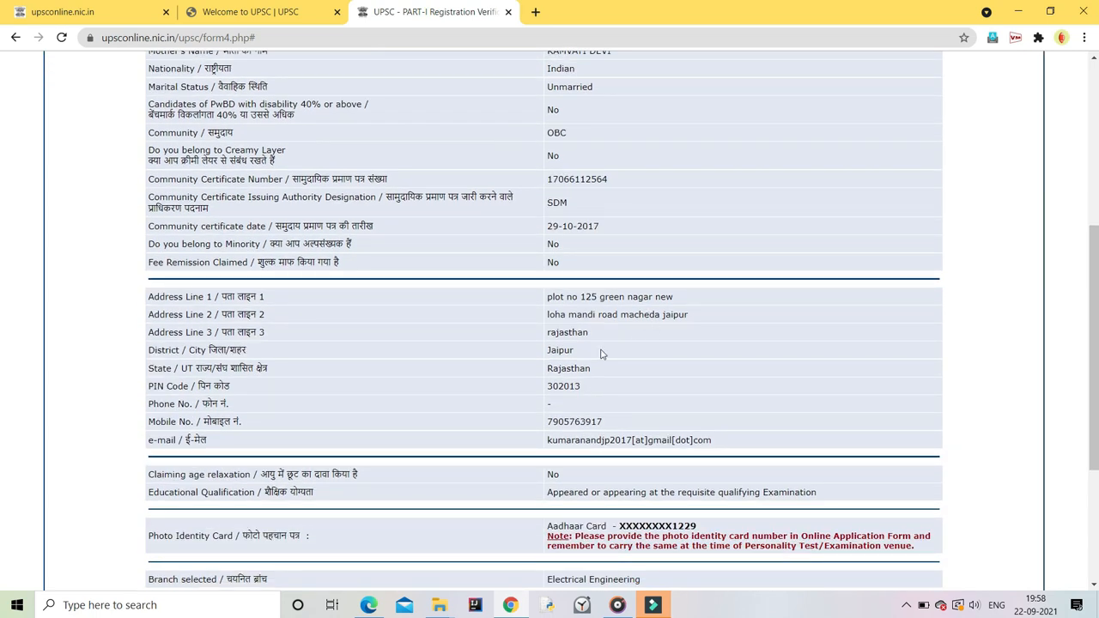
scroll(574, 350, down, 2)
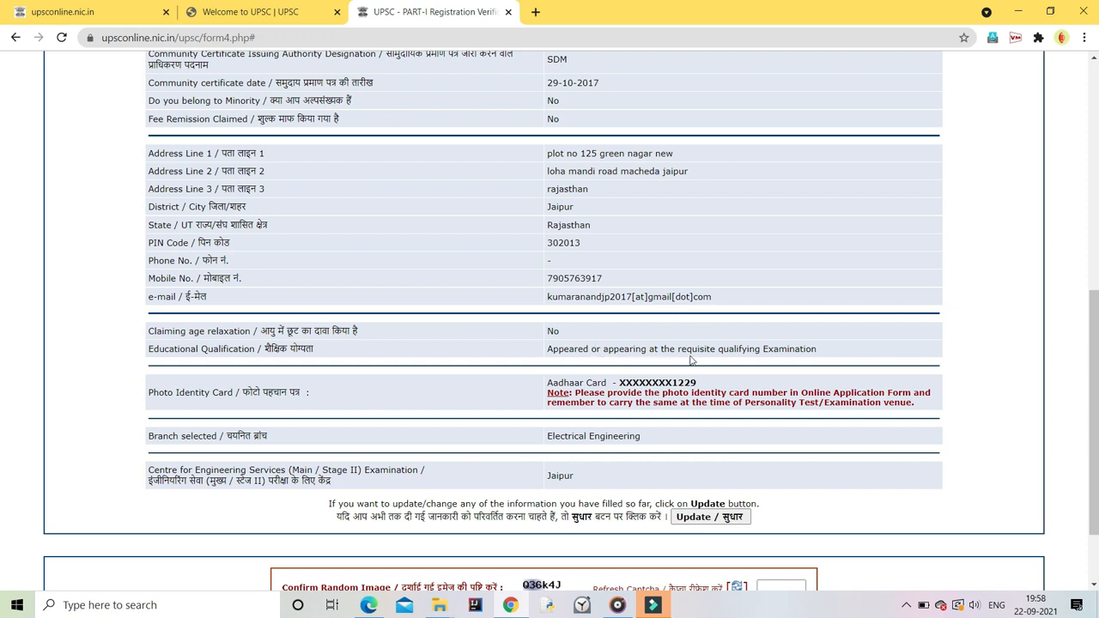
scroll(483, 400, down, 2)
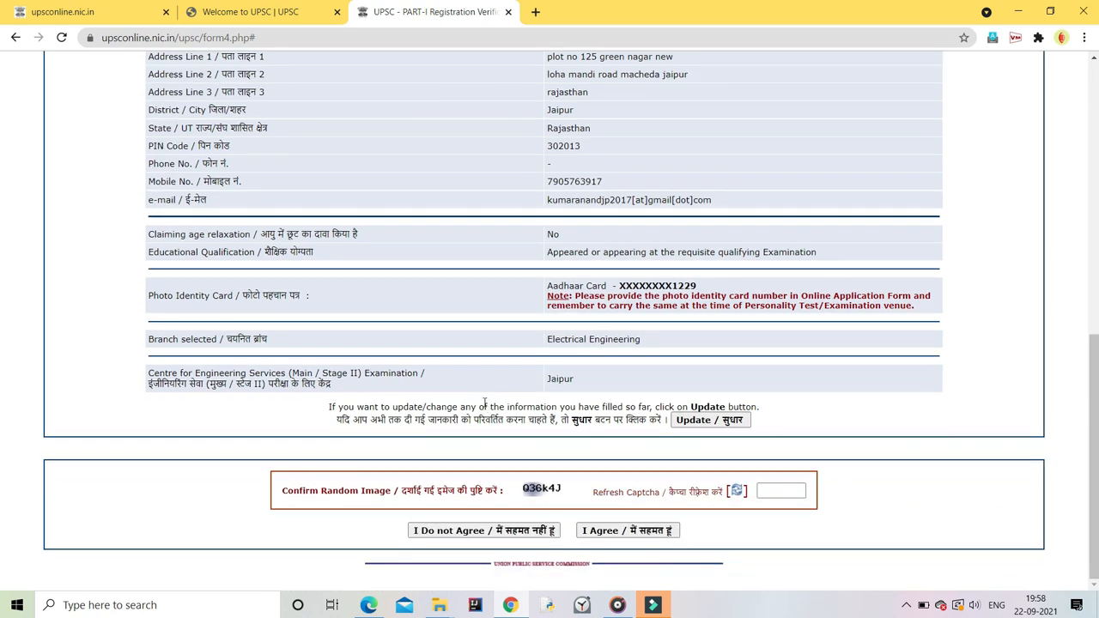
click(765, 488)
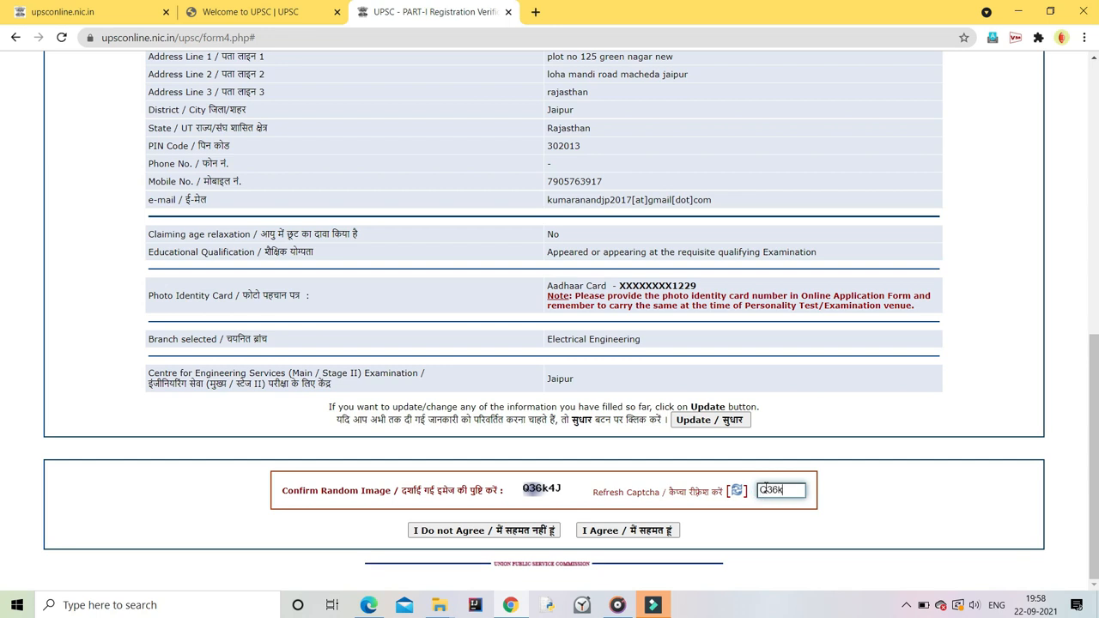
Step: Enter the captcha and submit, agreeing to the Part-I application
text(Q36k4J)
key(Return)
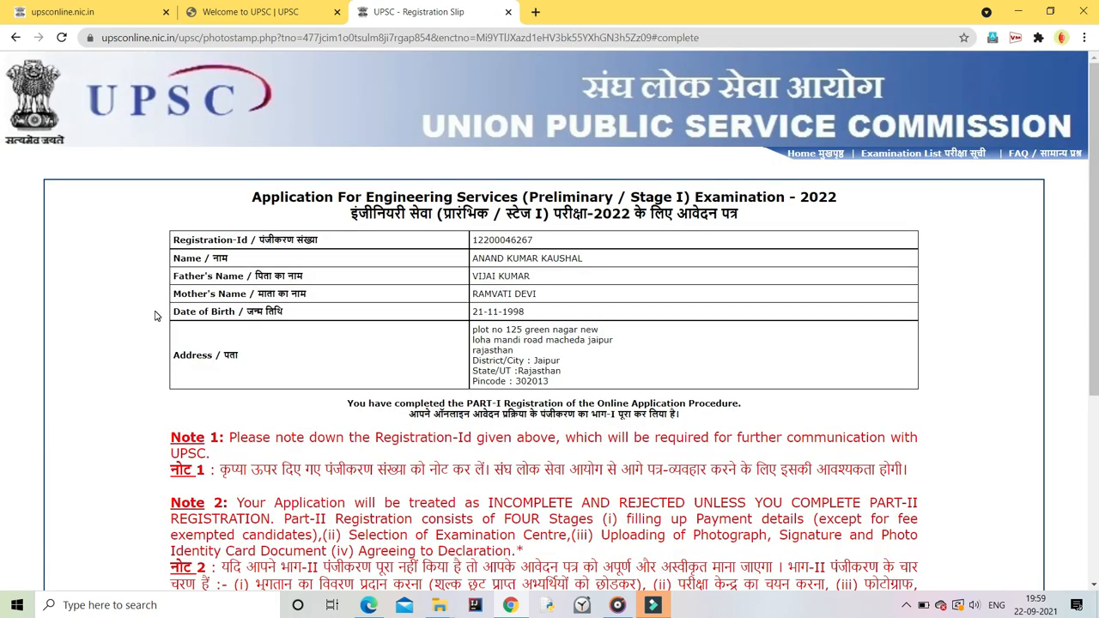
scroll(573, 326, down, 2)
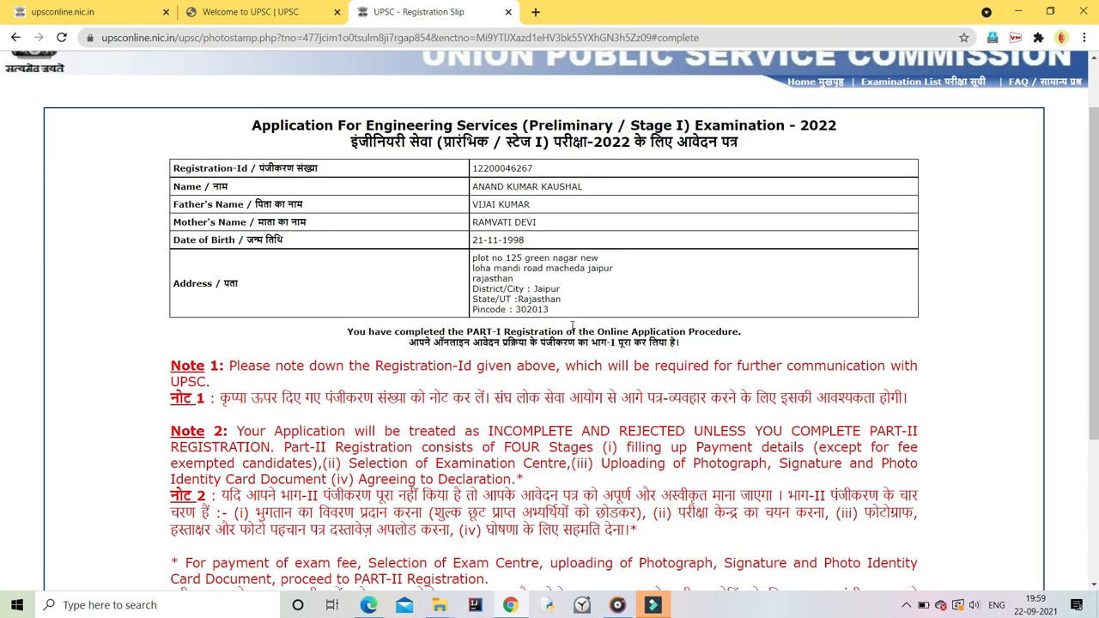
scroll(565, 325, up, 1)
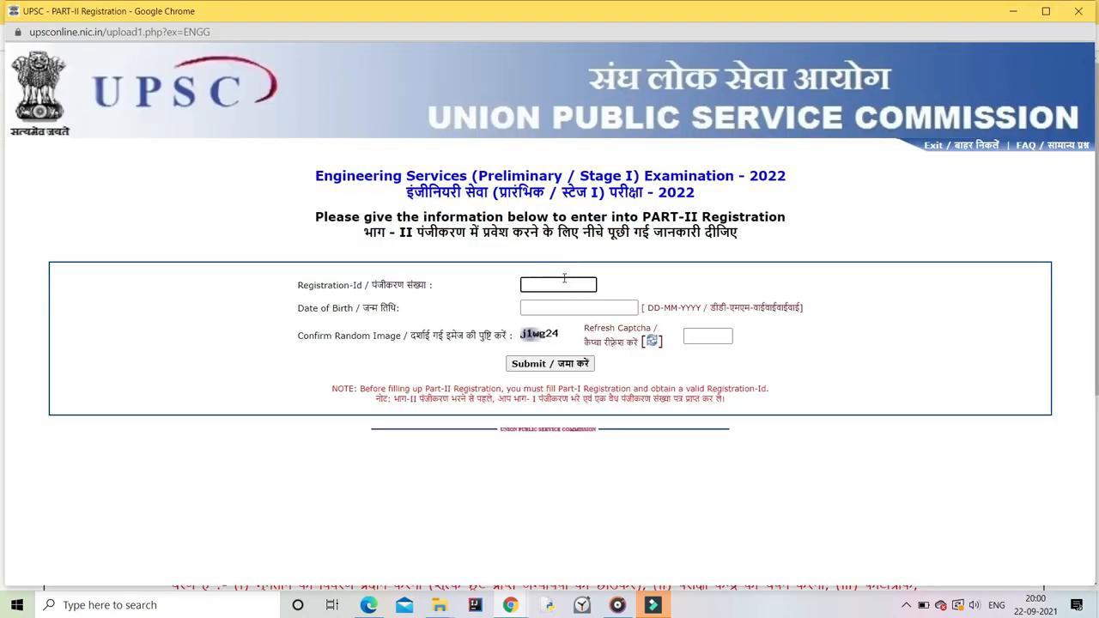
Step: Enter the Registration-Id and pick the birth month and day in the calendar
click(554, 306)
click(591, 336)
click(558, 452)
click(530, 420)
Step: Set the birth year in the date-of-birth calendar so the full date is filled
click(575, 307)
click(619, 335)
scroll(619, 463, up, 5)
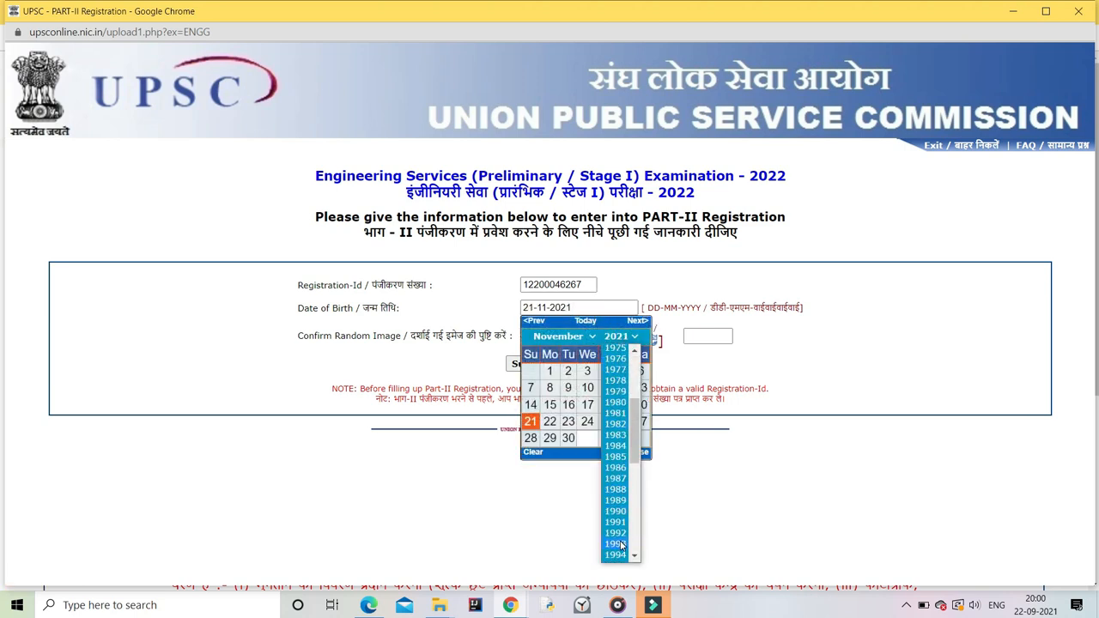
scroll(620, 463, down, 3)
click(613, 446)
click(637, 451)
click(575, 307)
click(619, 336)
scroll(626, 397, up, 5)
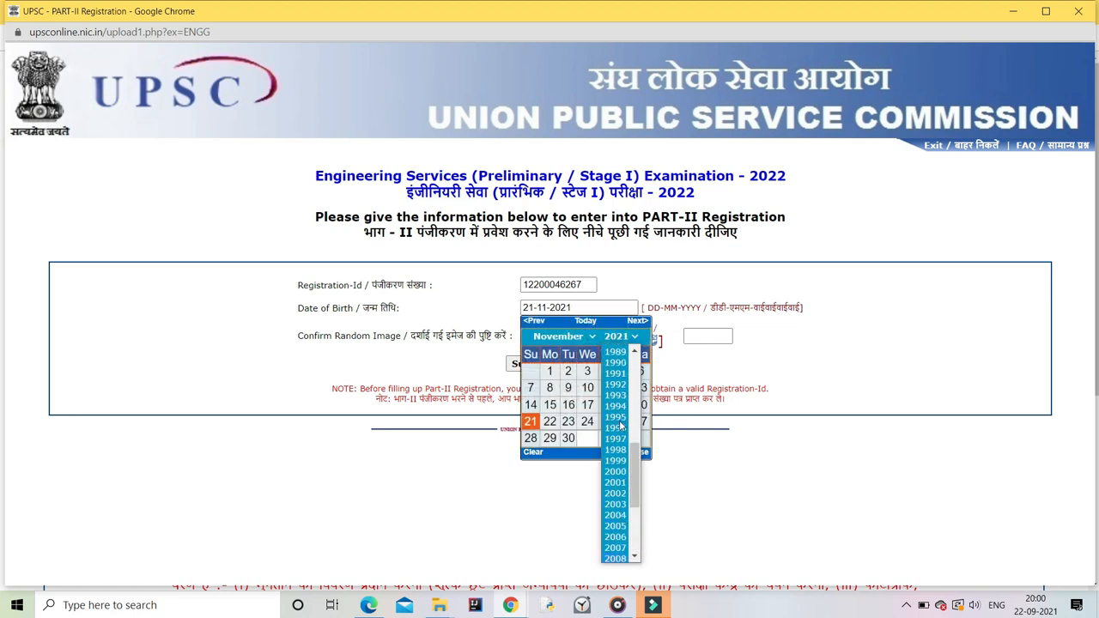
click(620, 447)
click(637, 452)
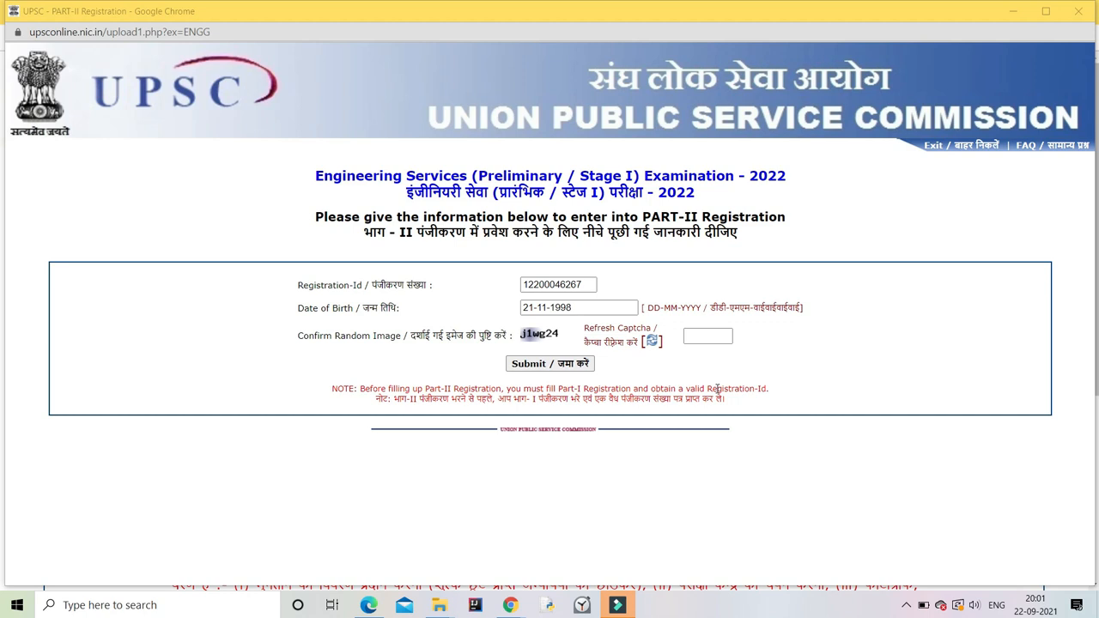
Step: Type the captcha and submit the Part-II login details
click(712, 336)
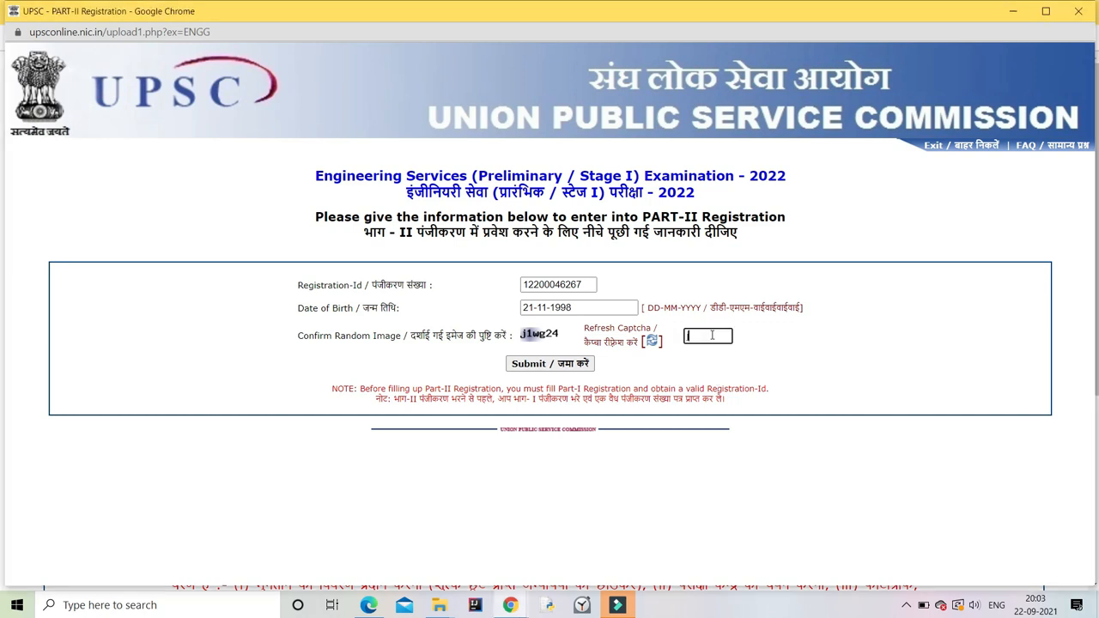
text(j1wg24)
click(542, 364)
scroll(538, 347, down, 1)
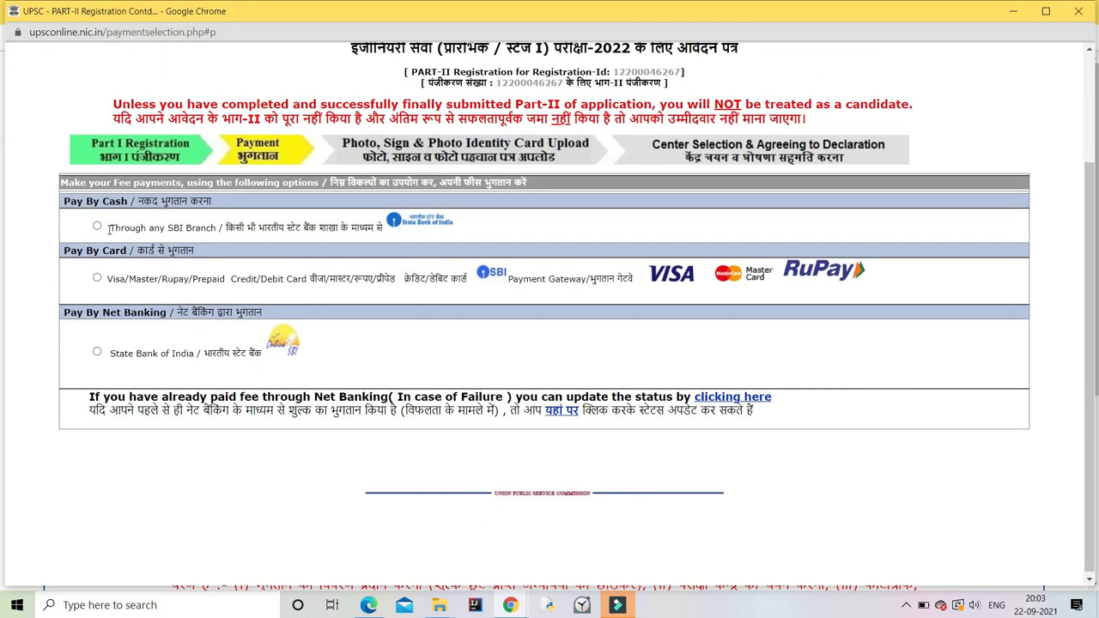
Step: Pay the Rs 200.00 fee by Visa/Master/Rupay card and continue past the acknowledgement
click(97, 277)
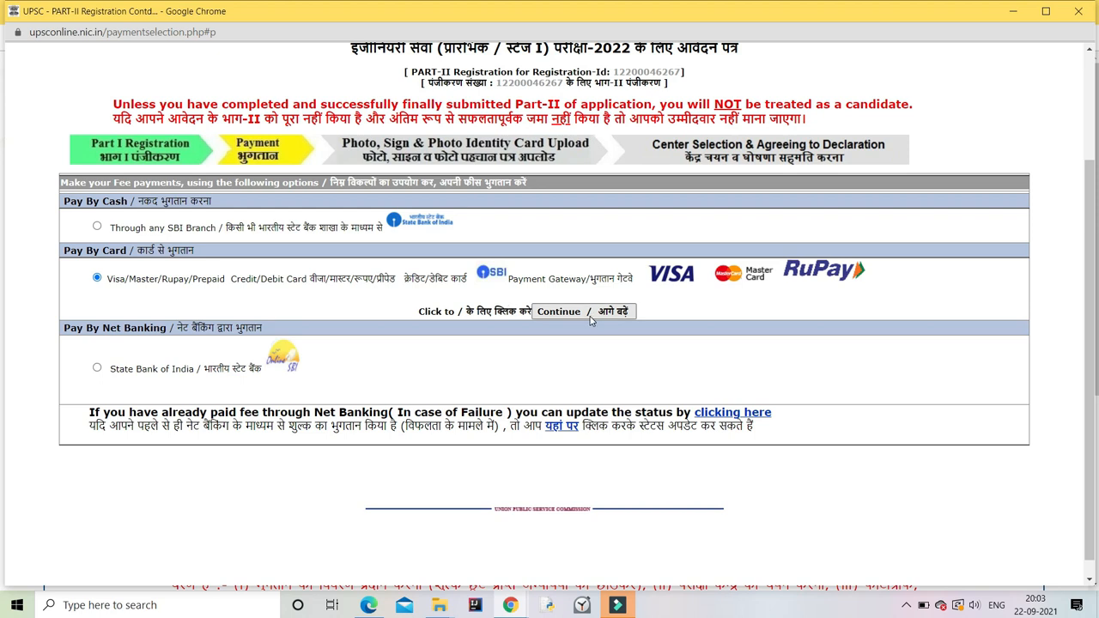
click(589, 317)
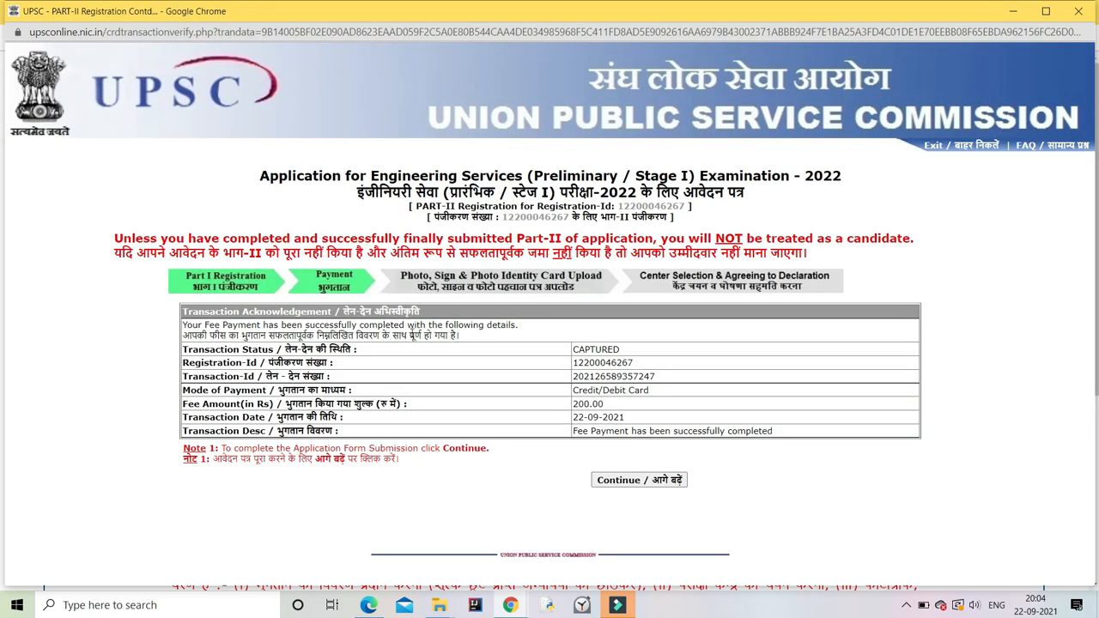
click(639, 479)
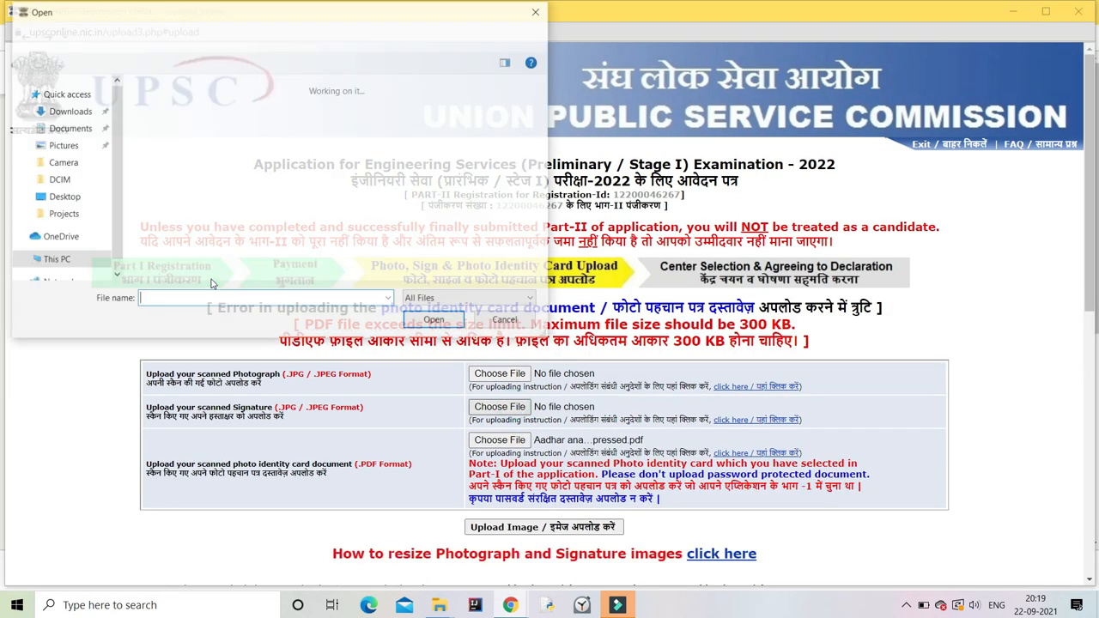
Step: Select the signature and the photo 20210227_110133 from Pictures, then upload both images
click(244, 145)
click(435, 320)
click(499, 374)
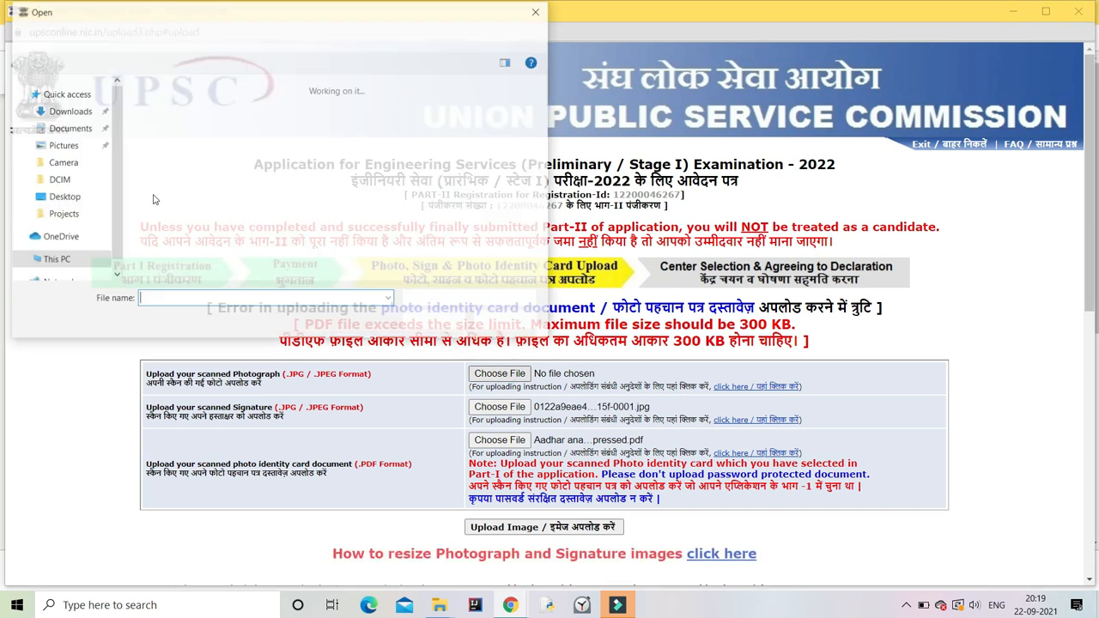
click(62, 214)
scroll(258, 189, down, 3)
click(213, 193)
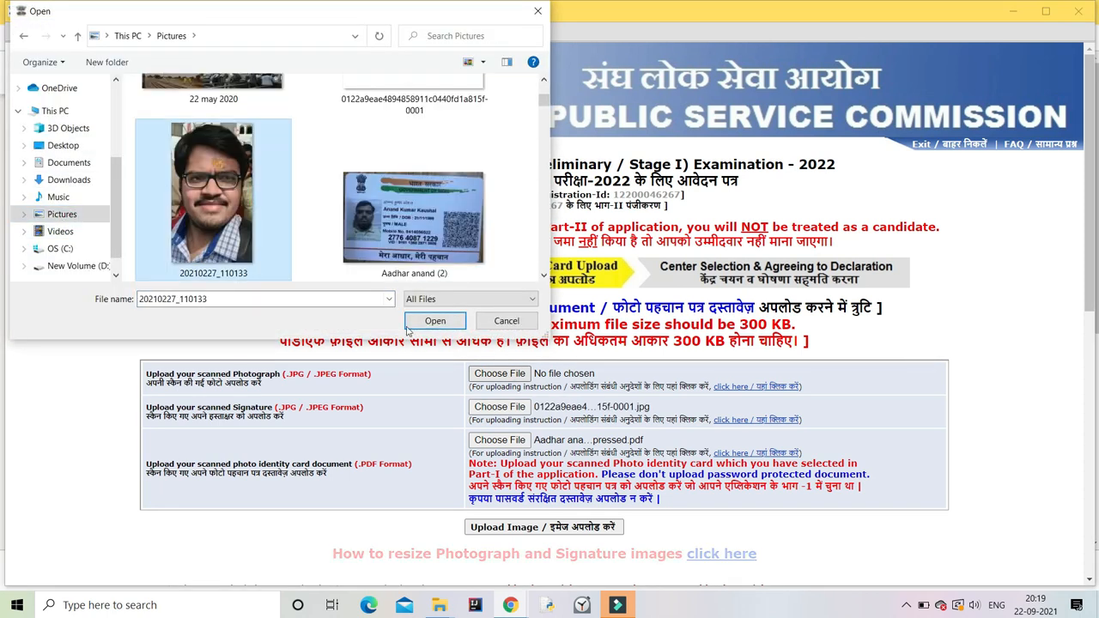
click(410, 325)
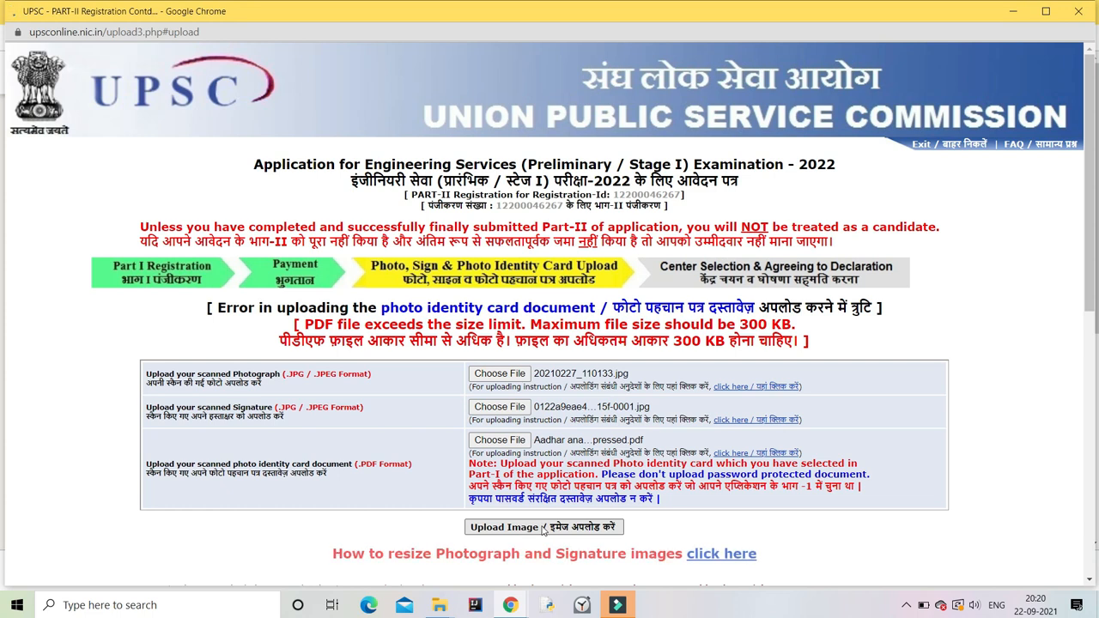
click(542, 527)
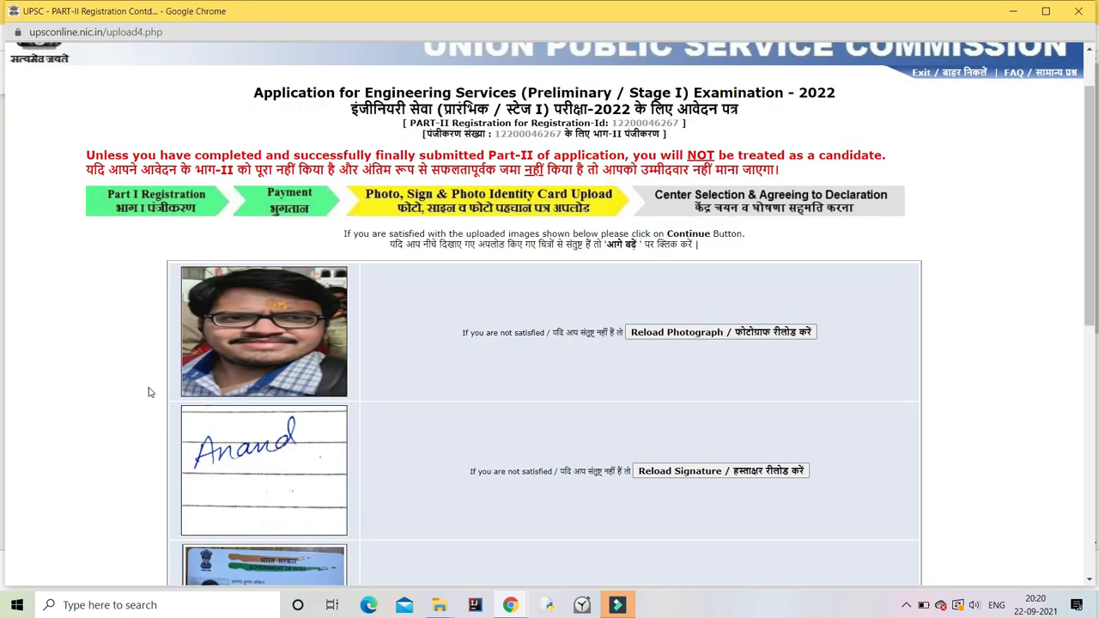
scroll(148, 392, down, 5)
Step: Accept the uploaded images, enter the Aadhaar number and choose Jaipur as examination centre
click(560, 286)
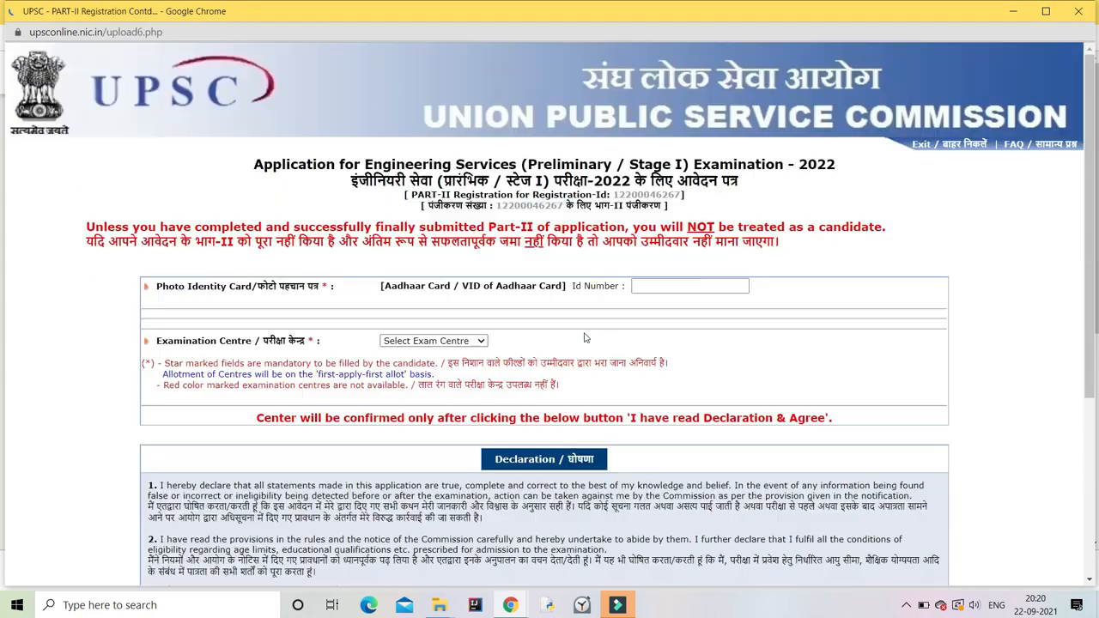
click(665, 315)
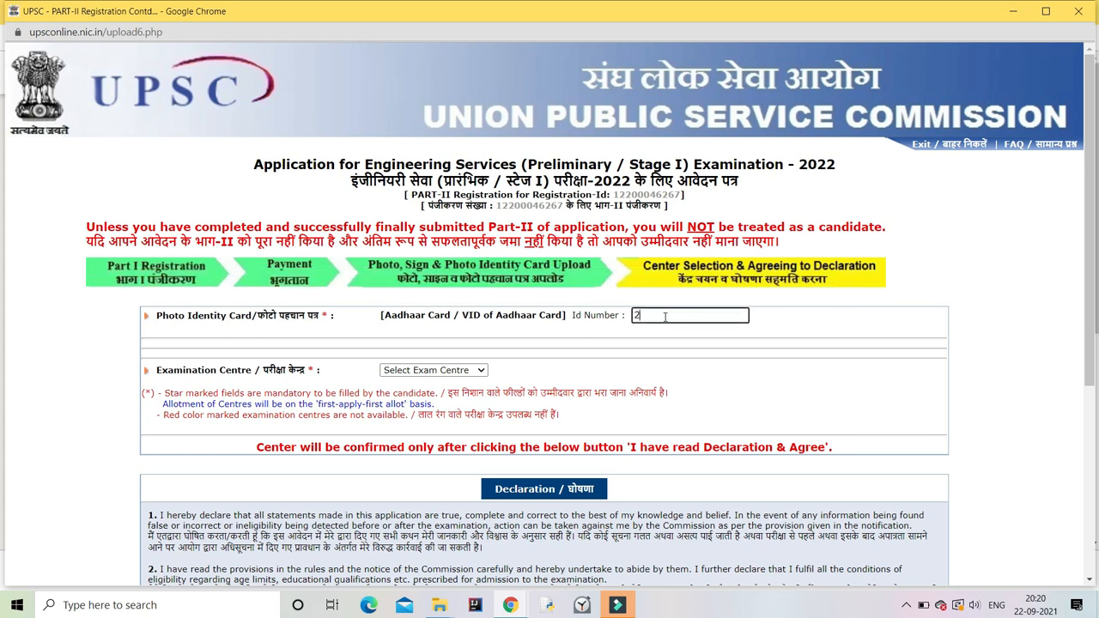
click(434, 370)
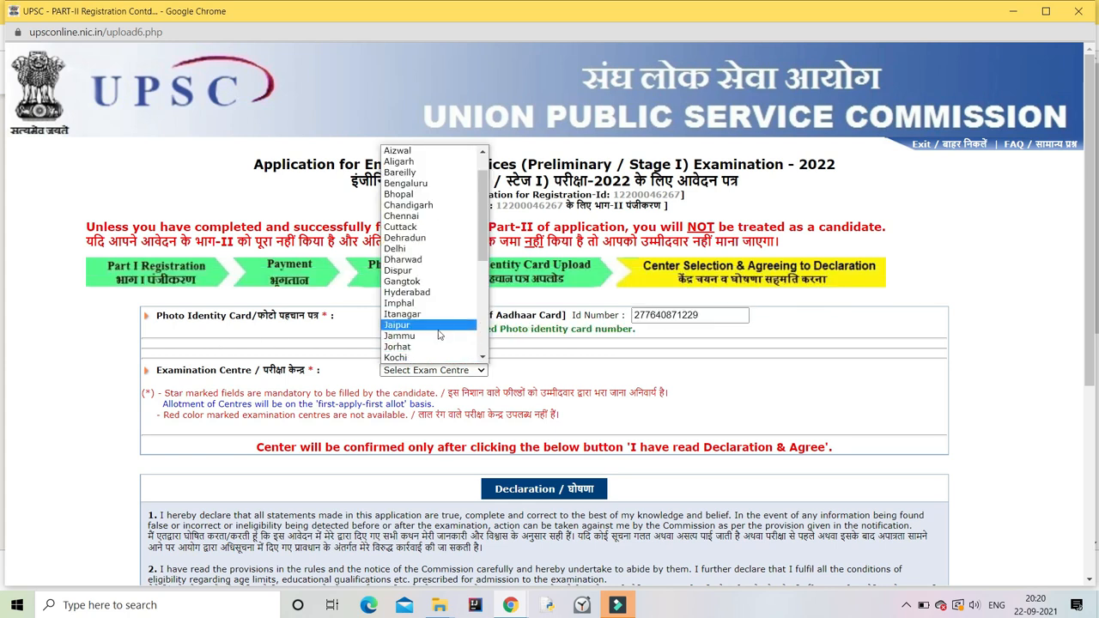
click(429, 517)
Step: Review the draft application in Print Preview, then close the preview
scroll(473, 476, down, 2)
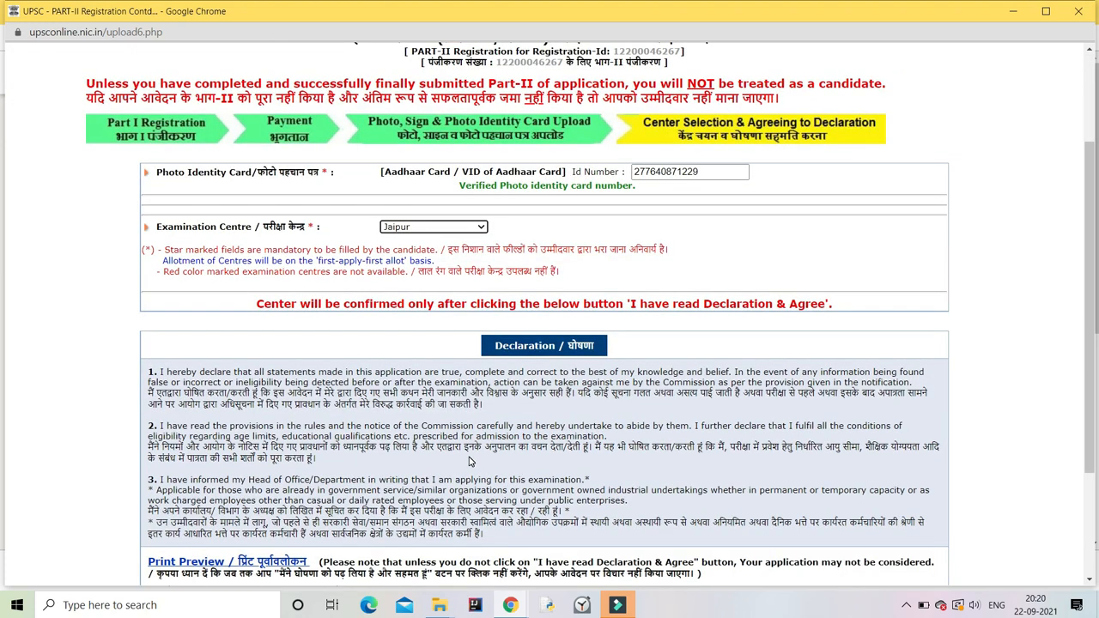
scroll(494, 459, down, 2)
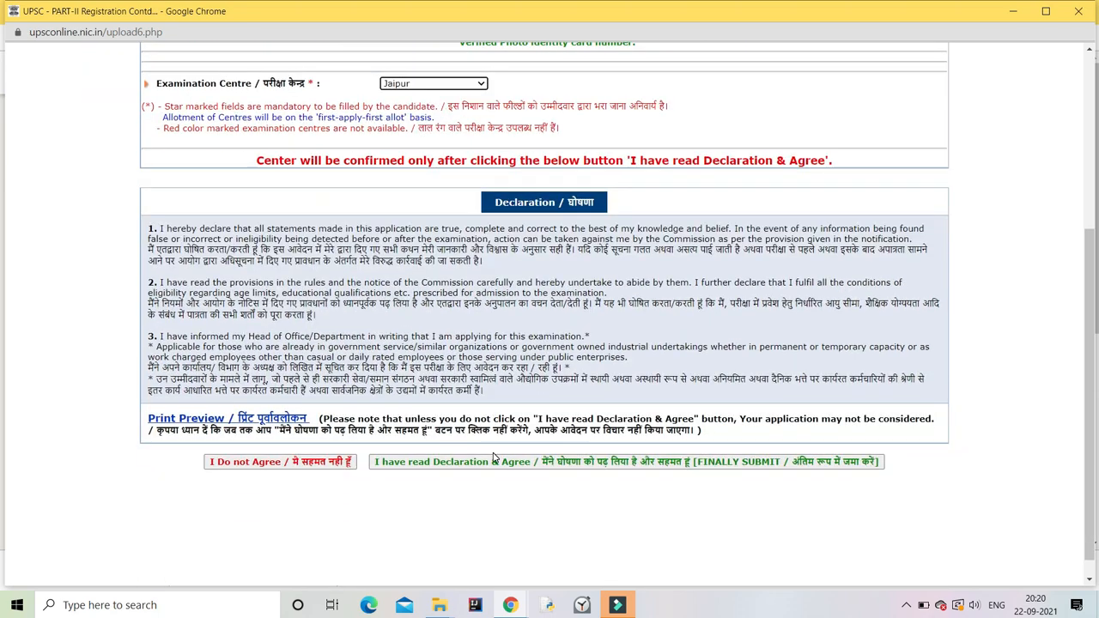
click(462, 457)
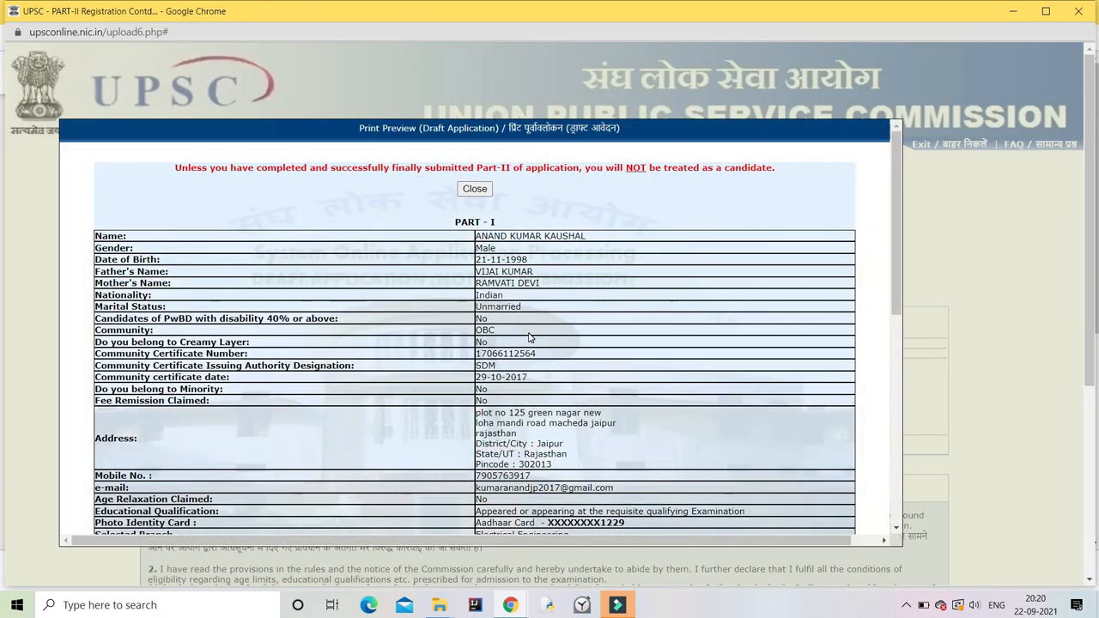
scroll(591, 348, down, 5)
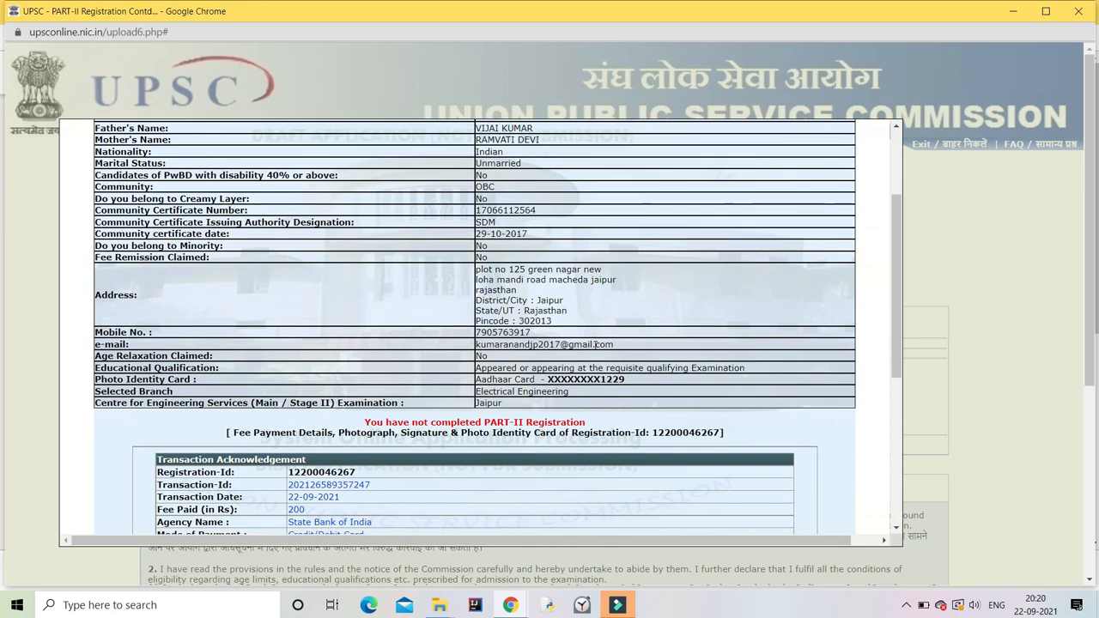
scroll(597, 350, down, 3)
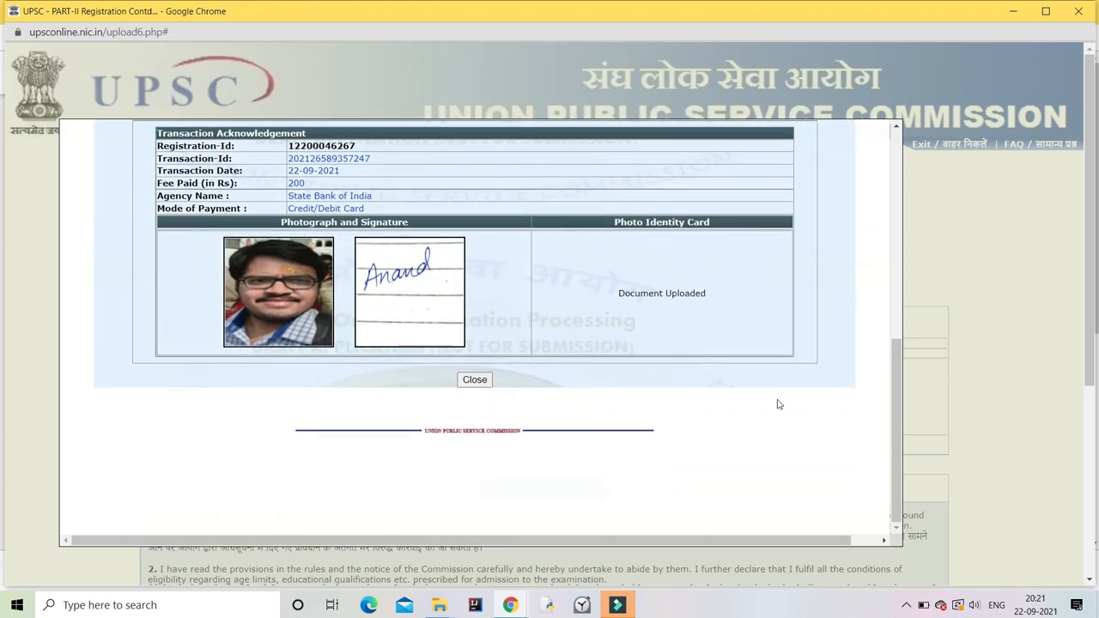
click(475, 379)
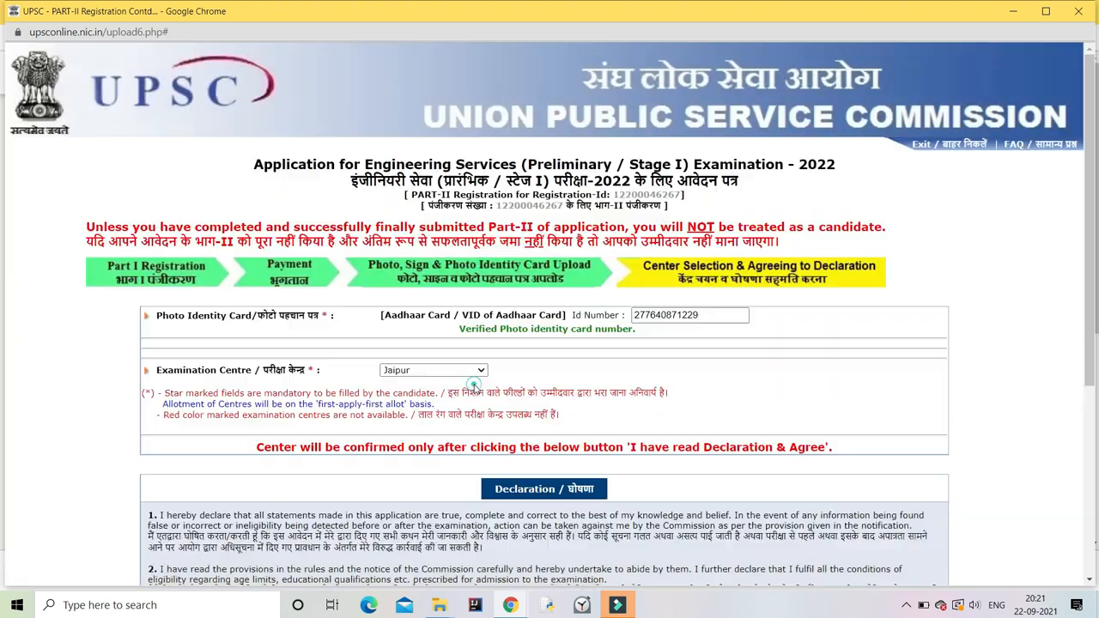
Step: Agree to the declaration to finally submit the application and close the confirmation
scroll(571, 452, down, 4)
click(592, 516)
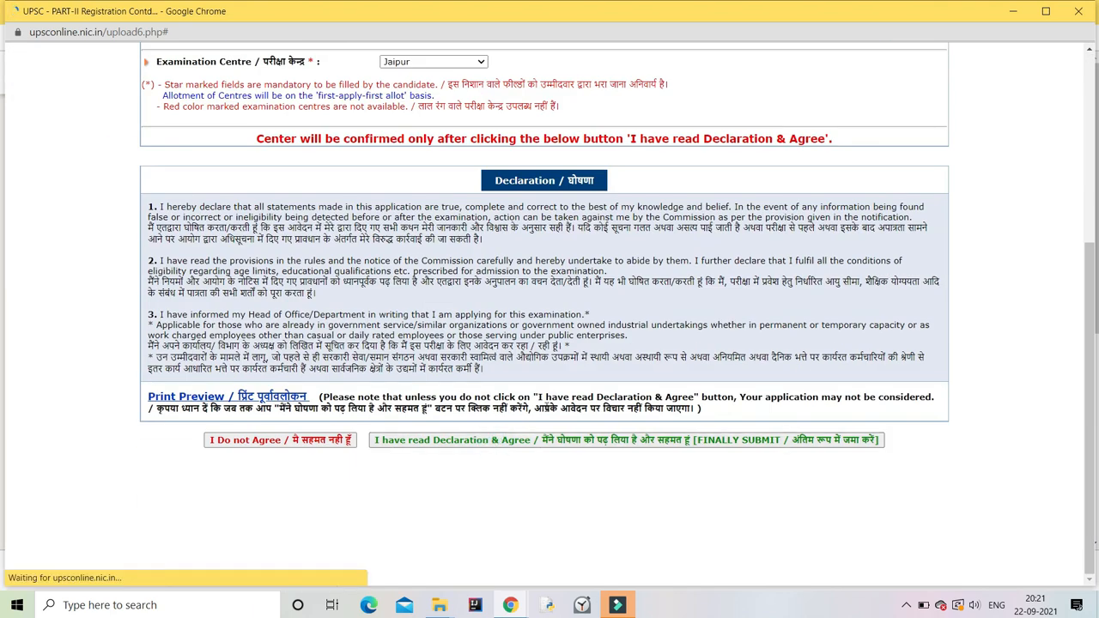
click(573, 351)
click(615, 221)
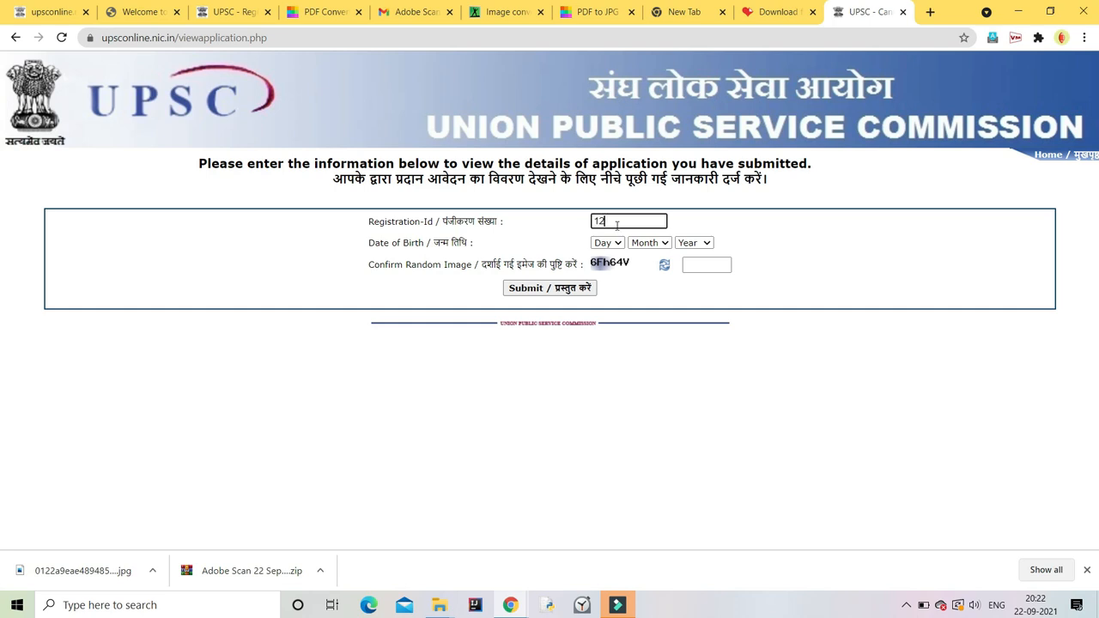
Step: Enter the Registration-Id and choose the birth day, month and year
click(607, 243)
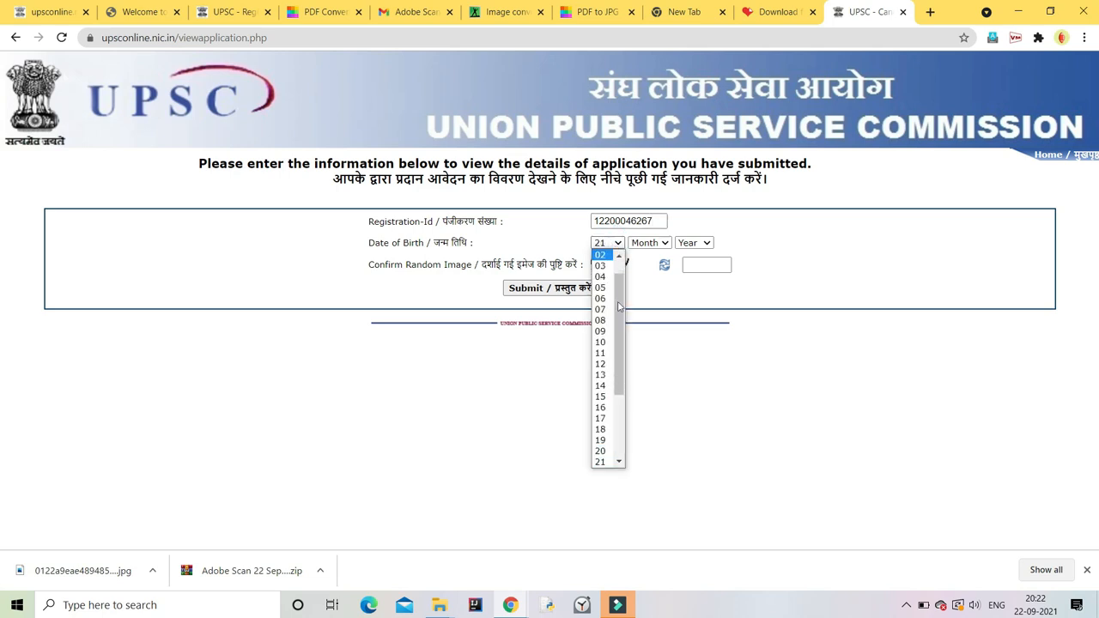
click(603, 461)
click(648, 243)
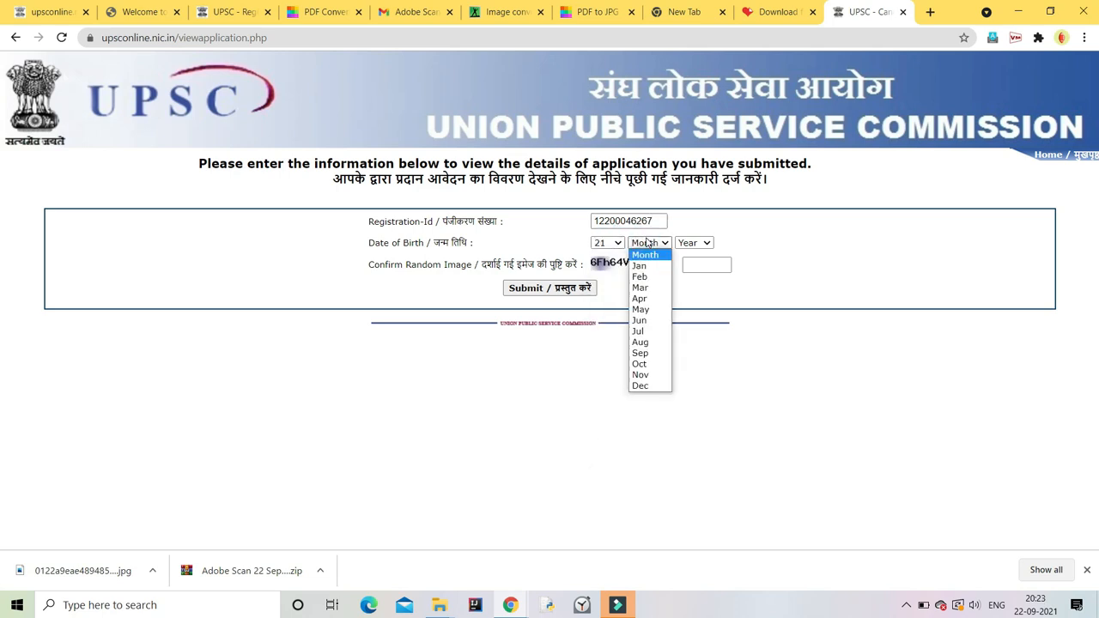
click(639, 374)
click(693, 242)
click(690, 422)
Step: Type the captcha, submit, and scroll through the printed submitted application
click(695, 264)
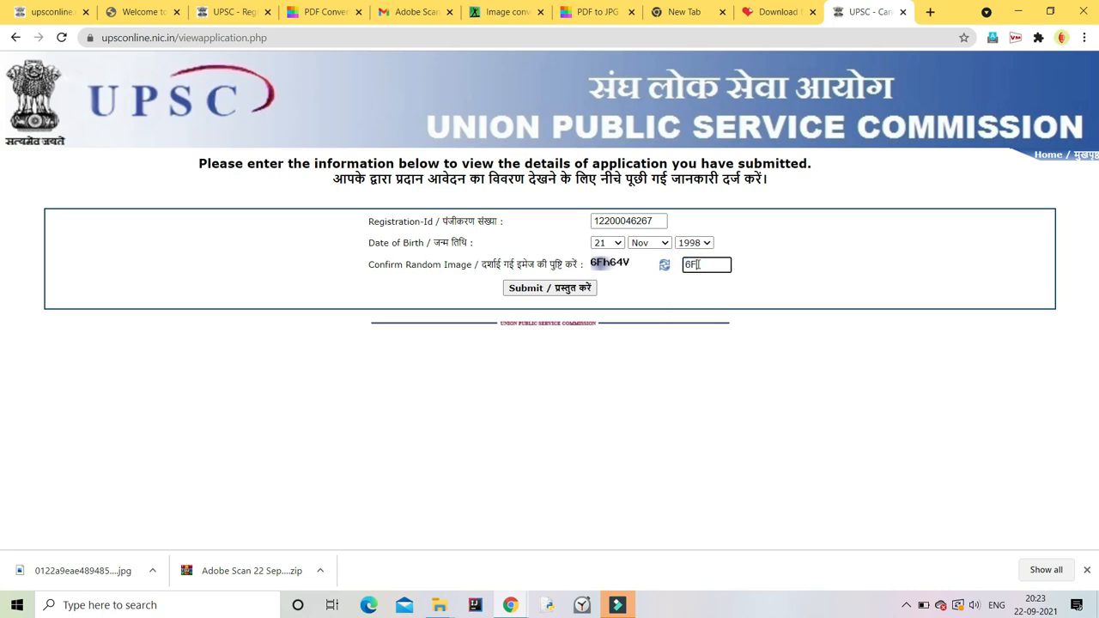
text(6Fh64V)
click(544, 290)
scroll(550, 472, down, 10)
scroll(565, 466, up, 10)
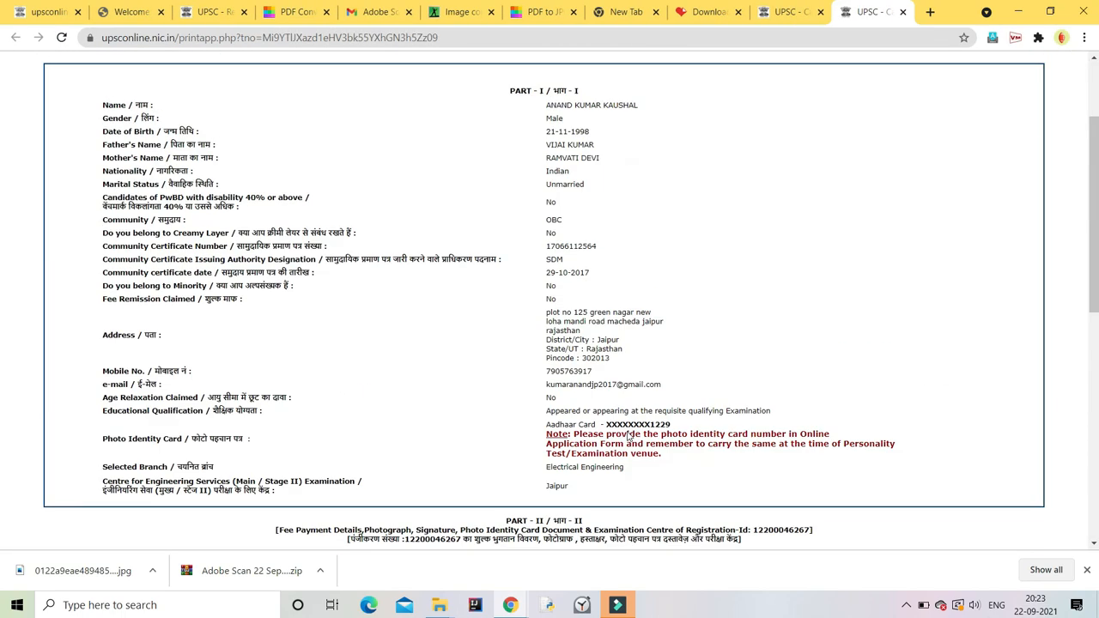
scroll(626, 437, down, 10)
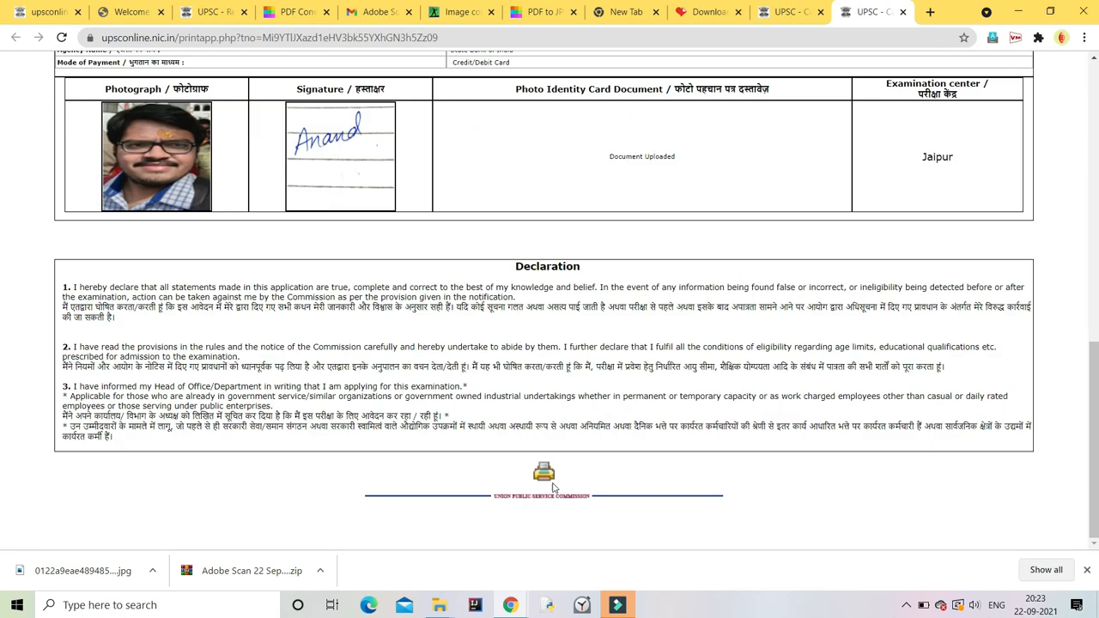